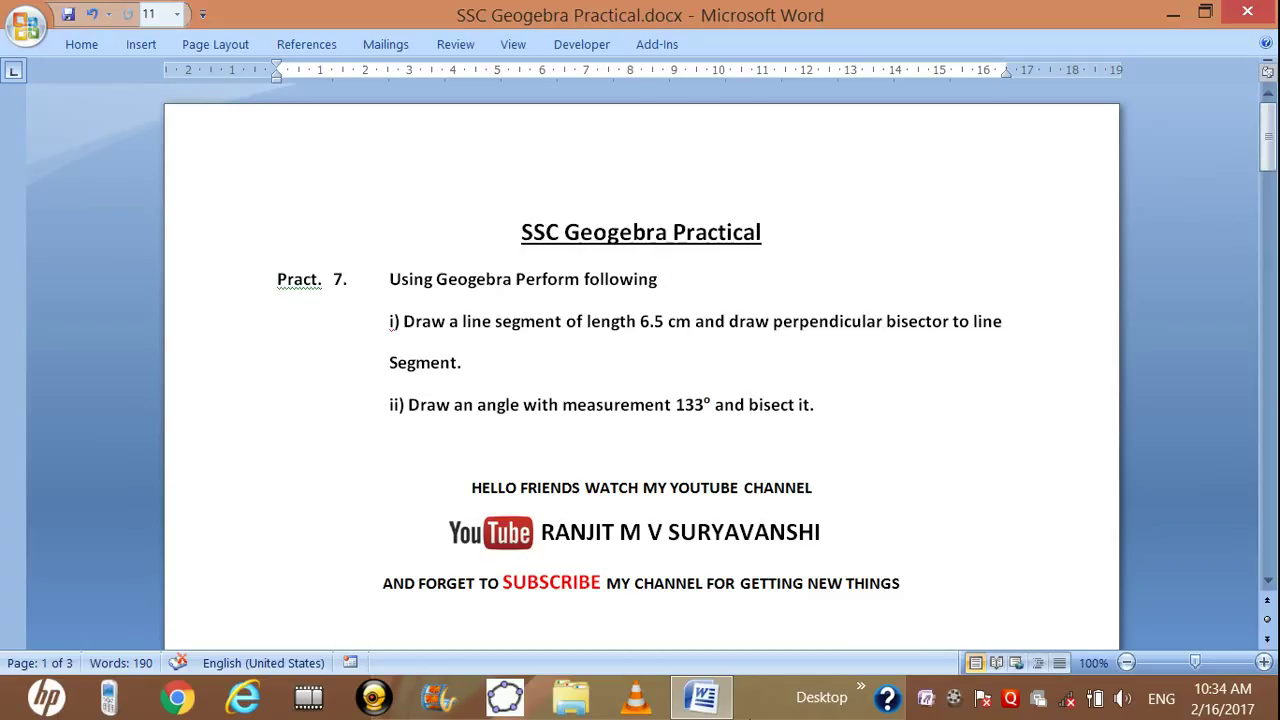
Launch GeoGebra from the taskbar over the Word practical task sheet
{"action": "left_click", "coordinate": [510, 697]}
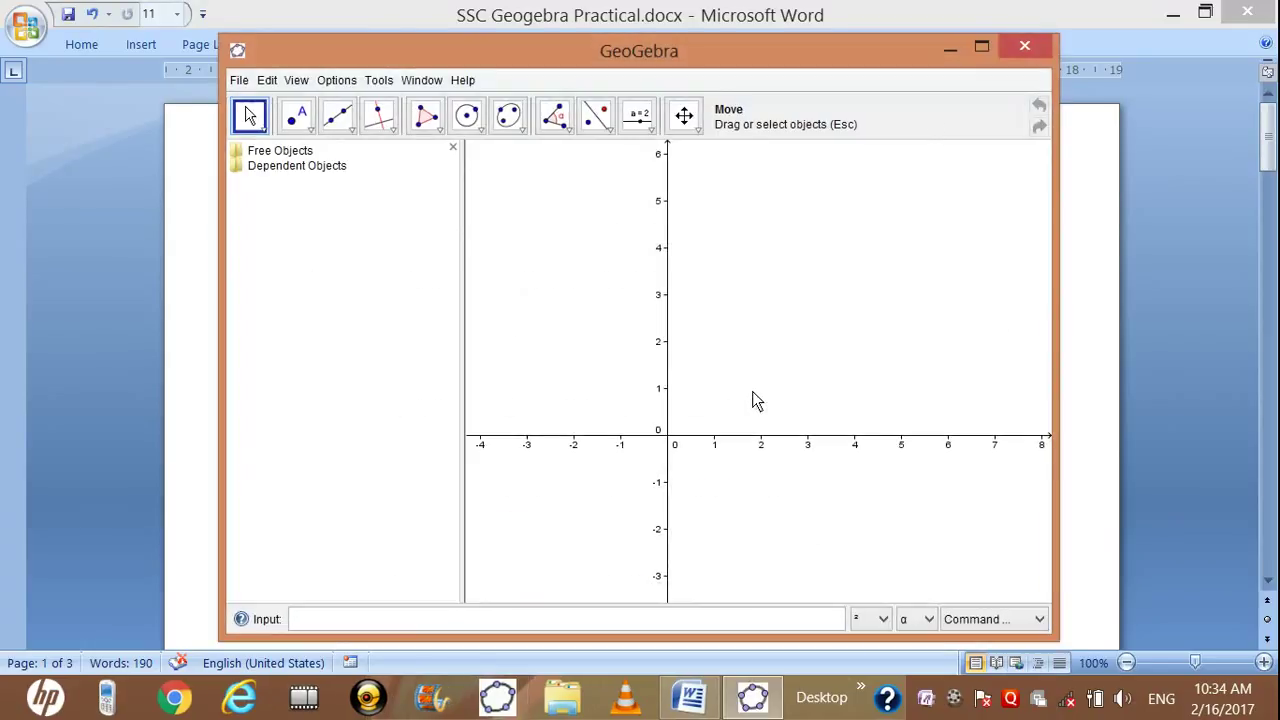
Maximize GeoGebra and draw a 6.5-unit segment from A (0.8, 3.34) to B (7.3, 3.34)
{"action": "left_click", "coordinate": [981, 47]}
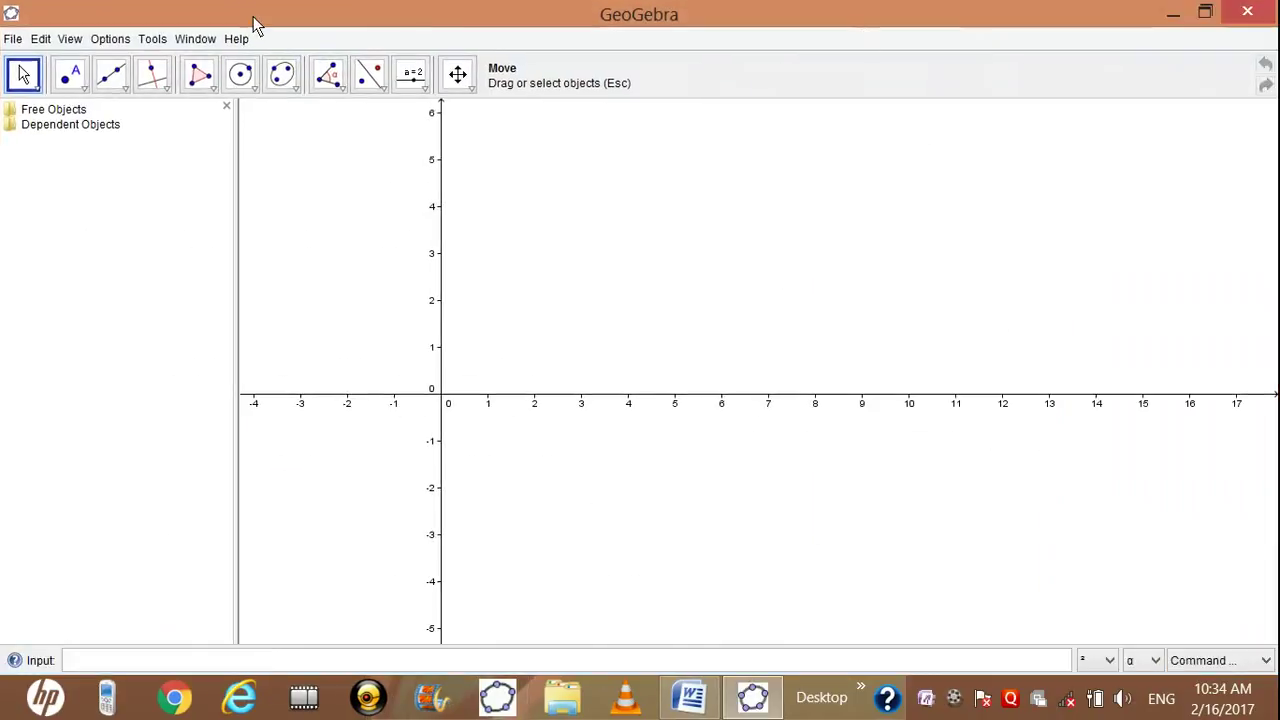
{"action": "left_click", "coordinate": [124, 91]}
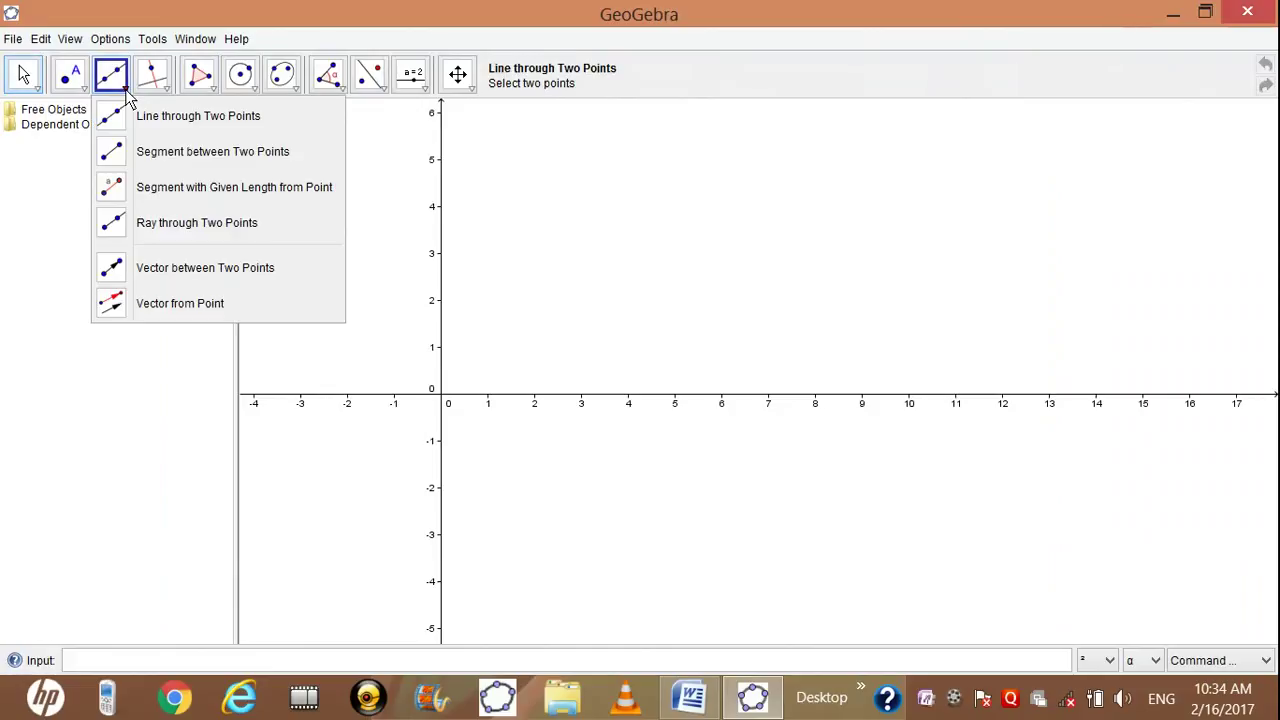
{"action": "left_click", "coordinate": [127, 197]}
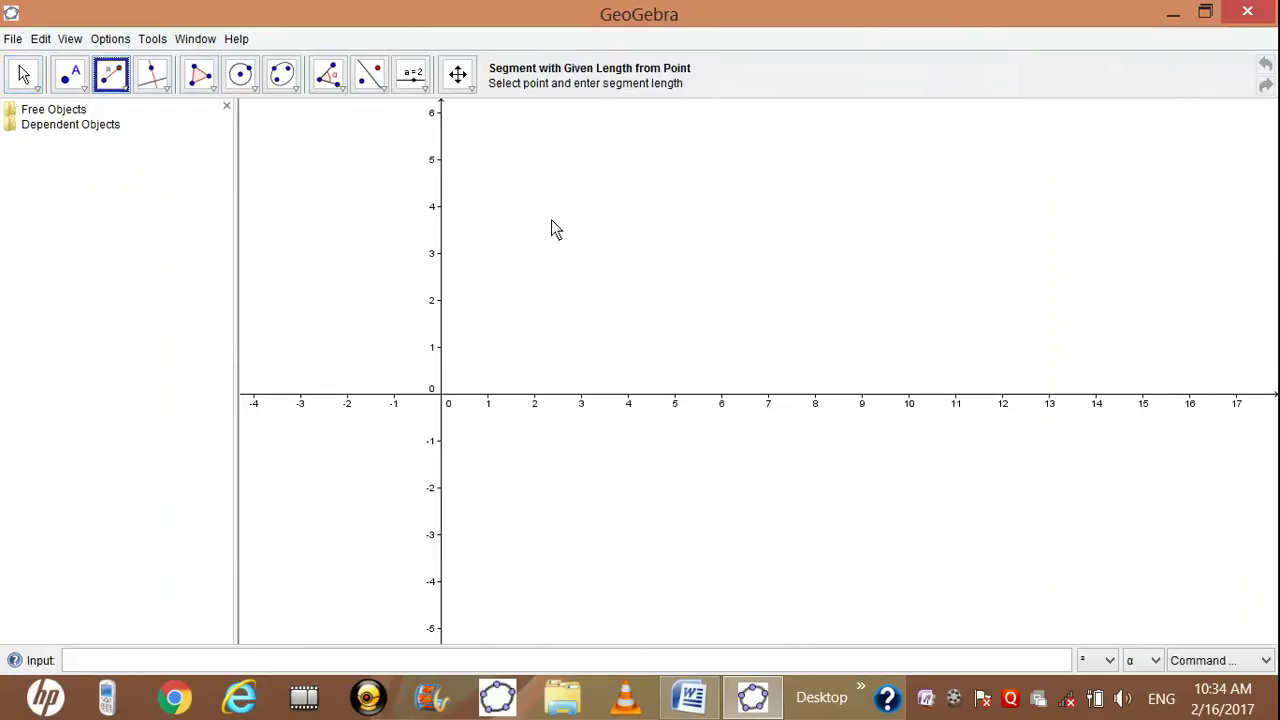
{"action": "left_click", "coordinate": [478, 238]}
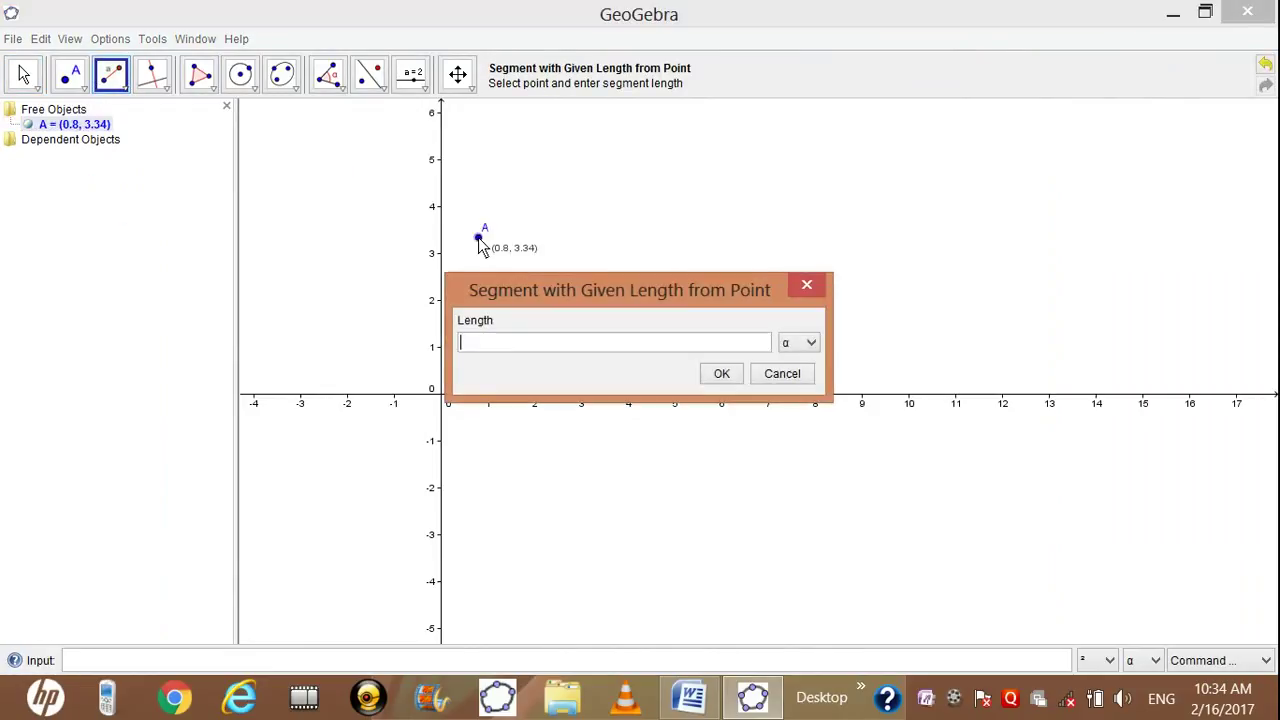
{"action": "type", "text": "6.5"}
{"action": "left_click", "coordinate": [722, 379]}
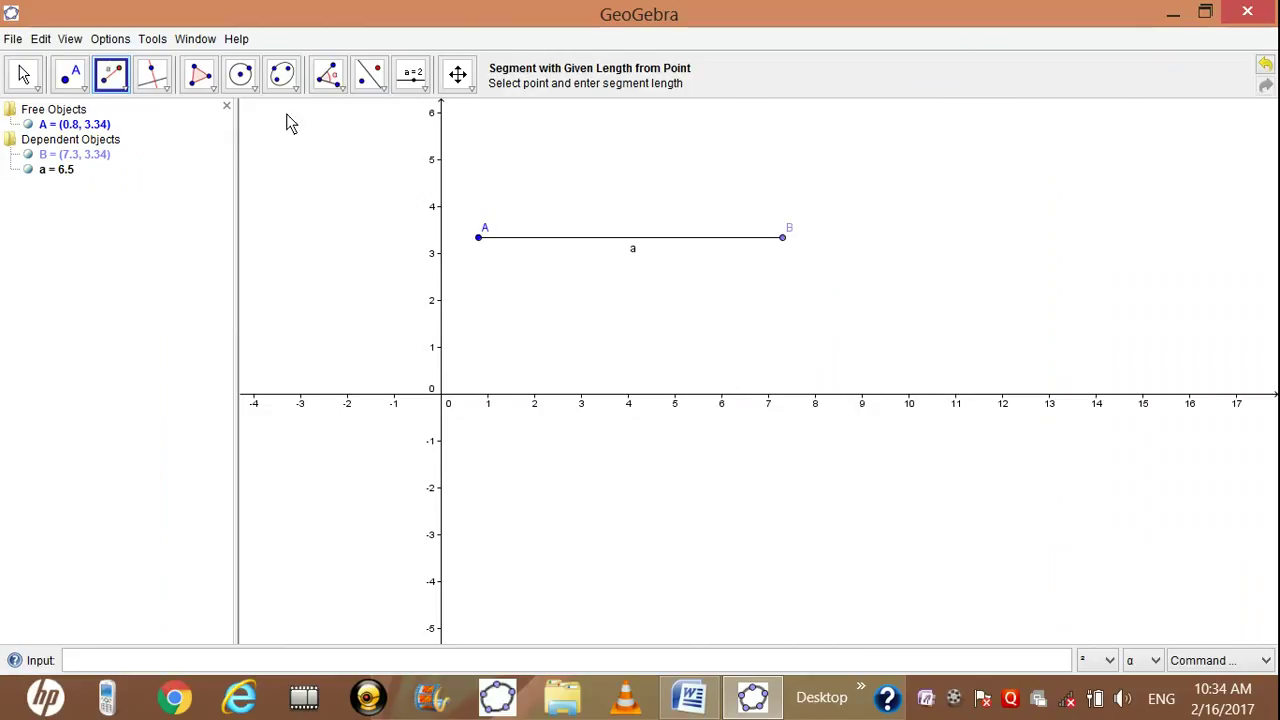
Construct the perpendicular bisector b (x = 4.05) of segment AB through points A and B
{"action": "left_click", "coordinate": [166, 87]}
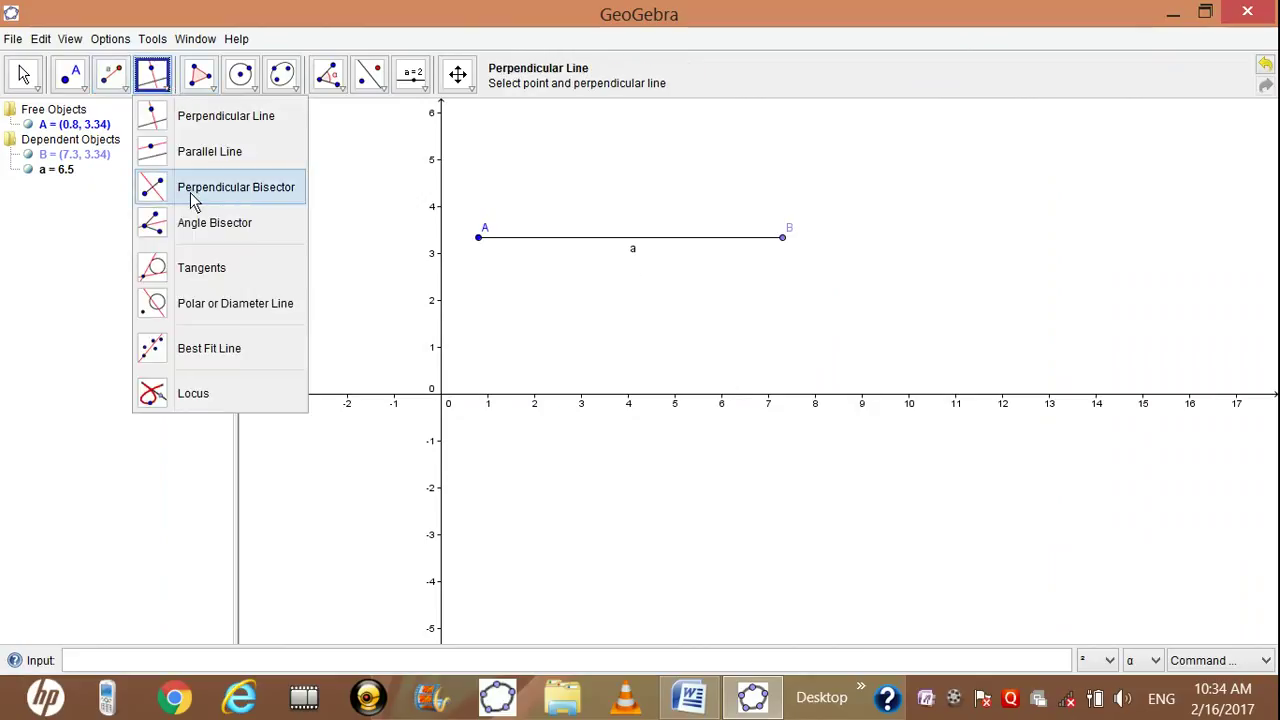
{"action": "left_click", "coordinate": [257, 192]}
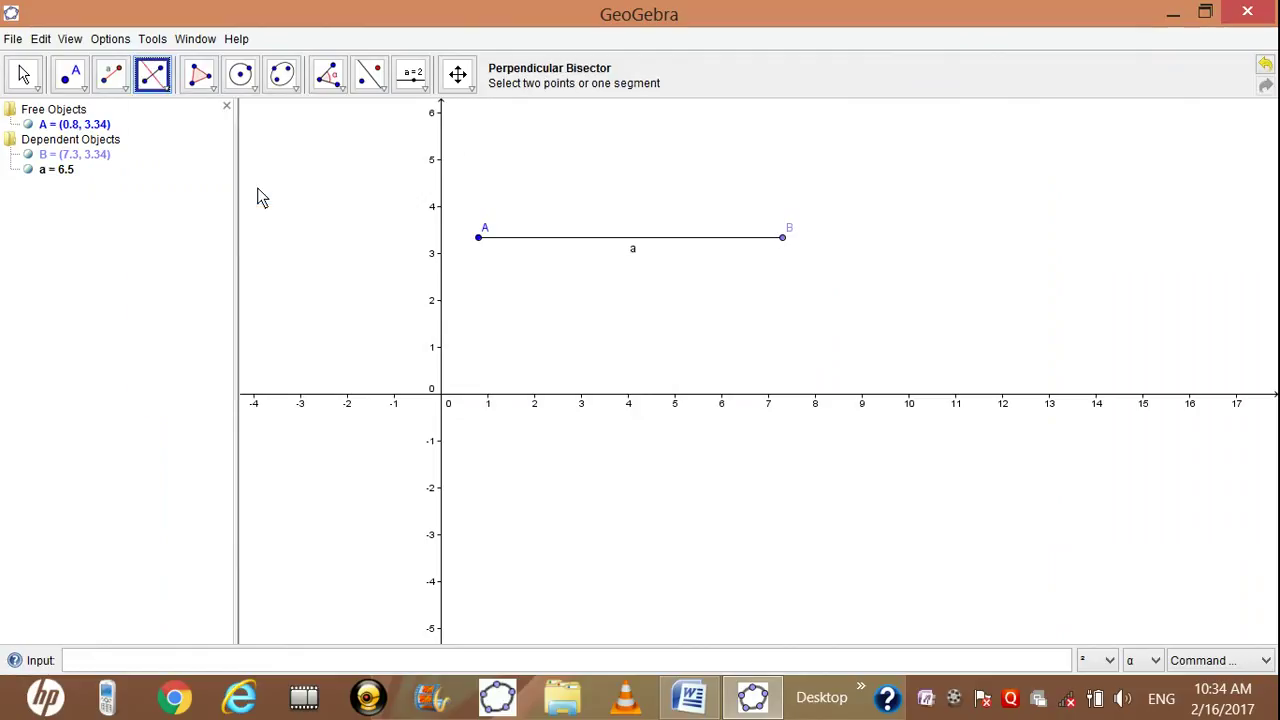
{"action": "left_click", "coordinate": [480, 239]}
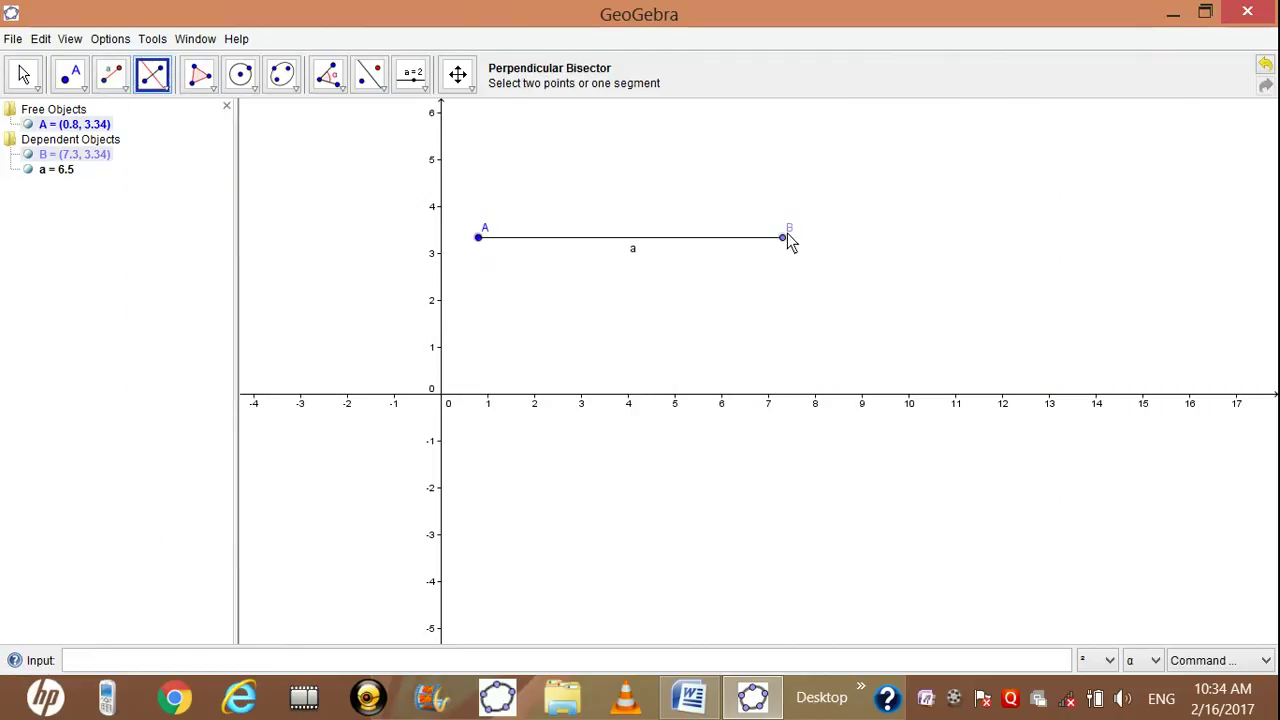
{"action": "left_click", "coordinate": [783, 239]}
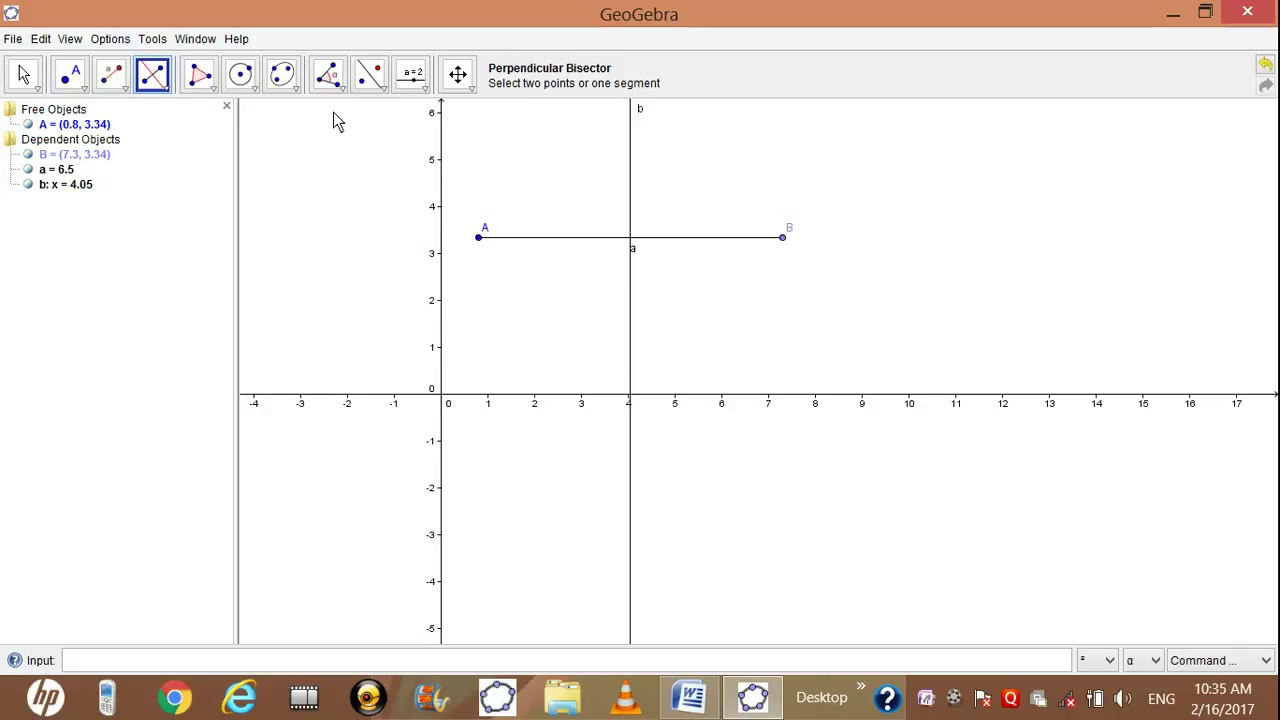
{"action": "left_click", "coordinate": [86, 91]}
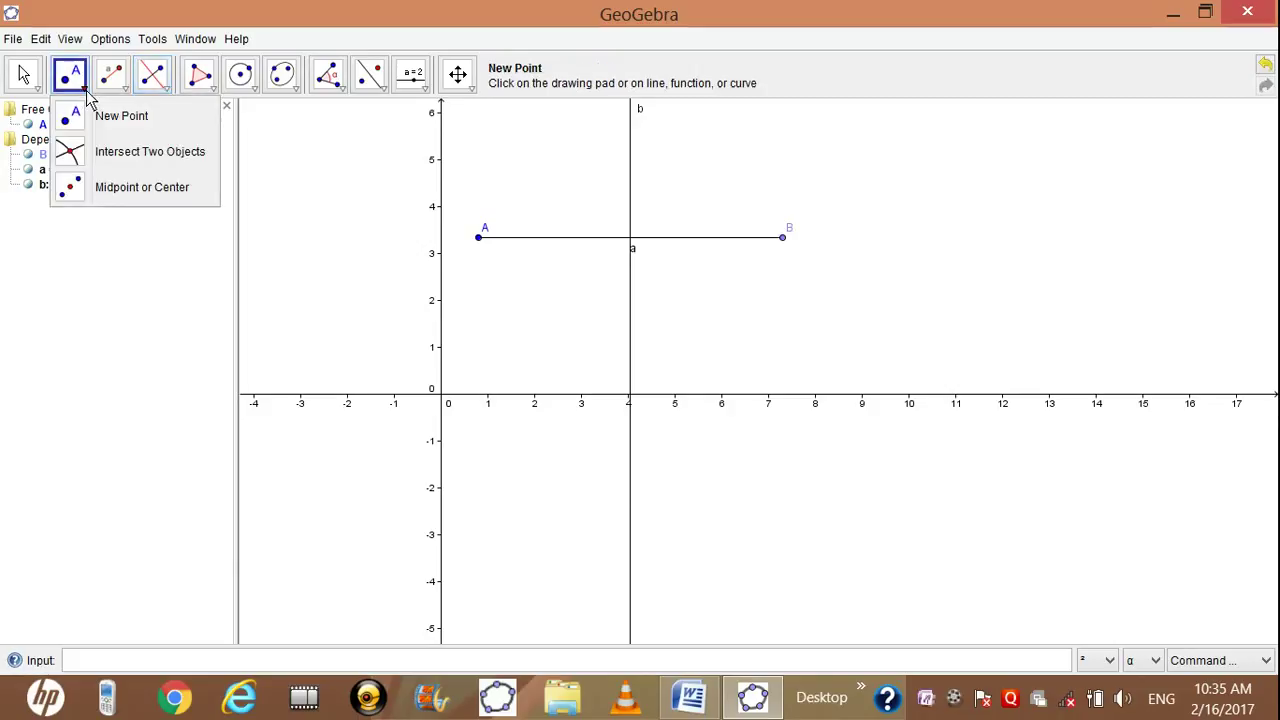
Place C where AB meets b and D higher on b, then measure angle BCD as 90°
{"action": "left_click", "coordinate": [88, 120]}
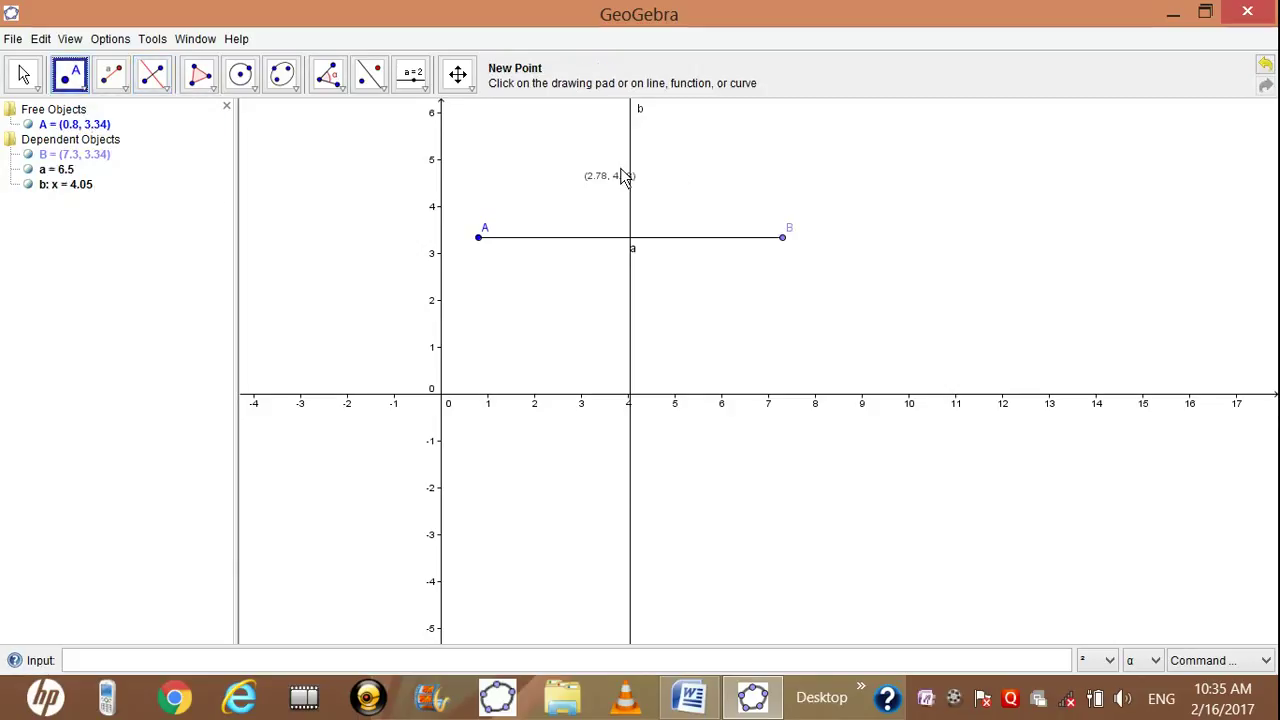
{"action": "left_click", "coordinate": [630, 238]}
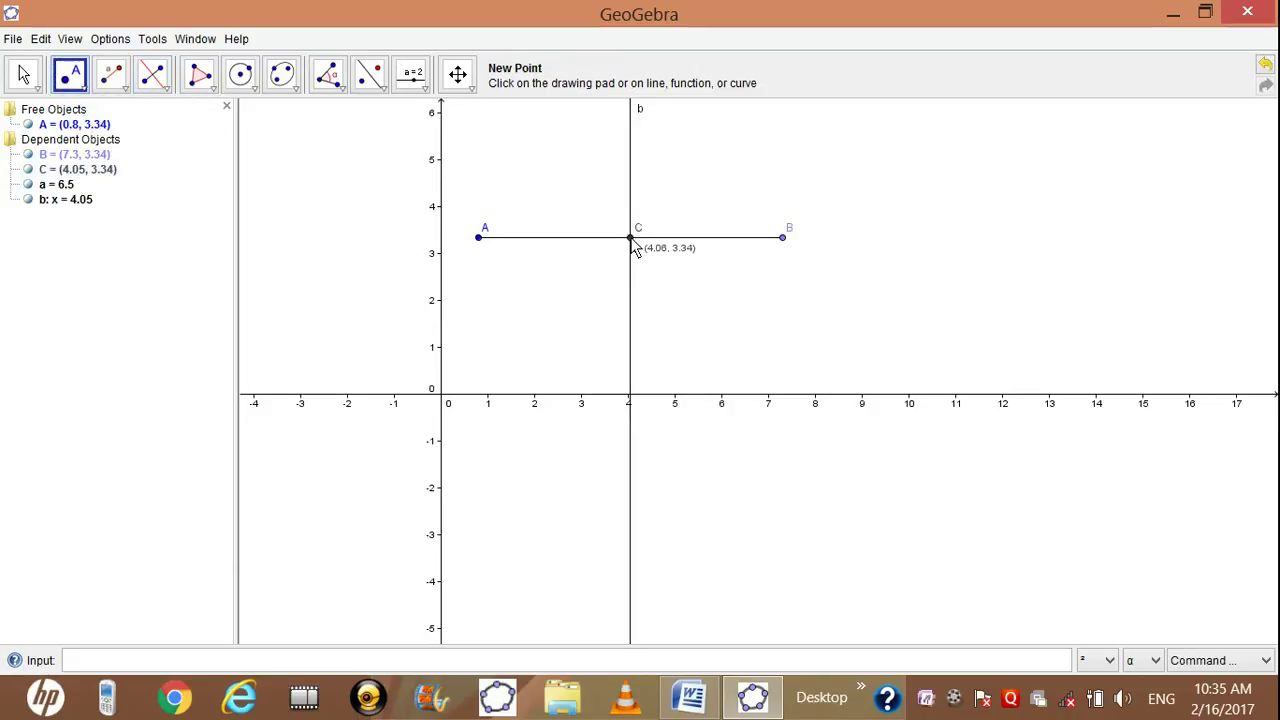
{"action": "left_click", "coordinate": [630, 130]}
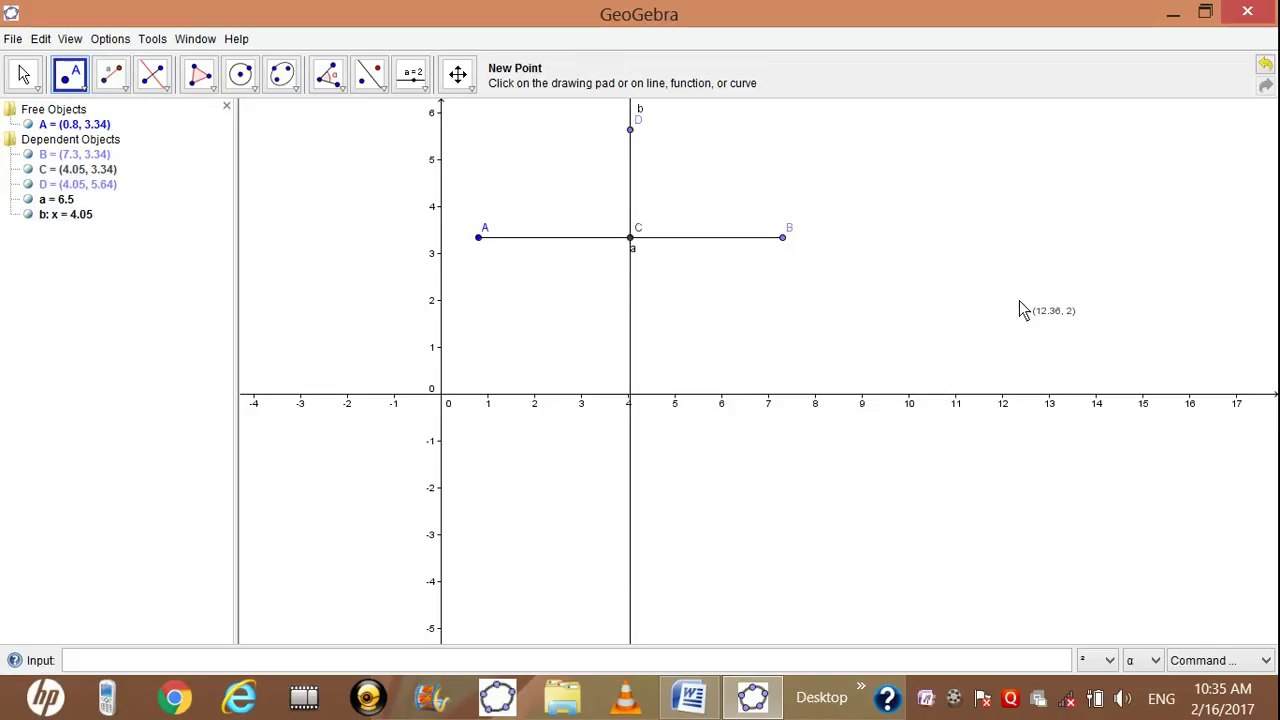
{"action": "left_click", "coordinate": [344, 96]}
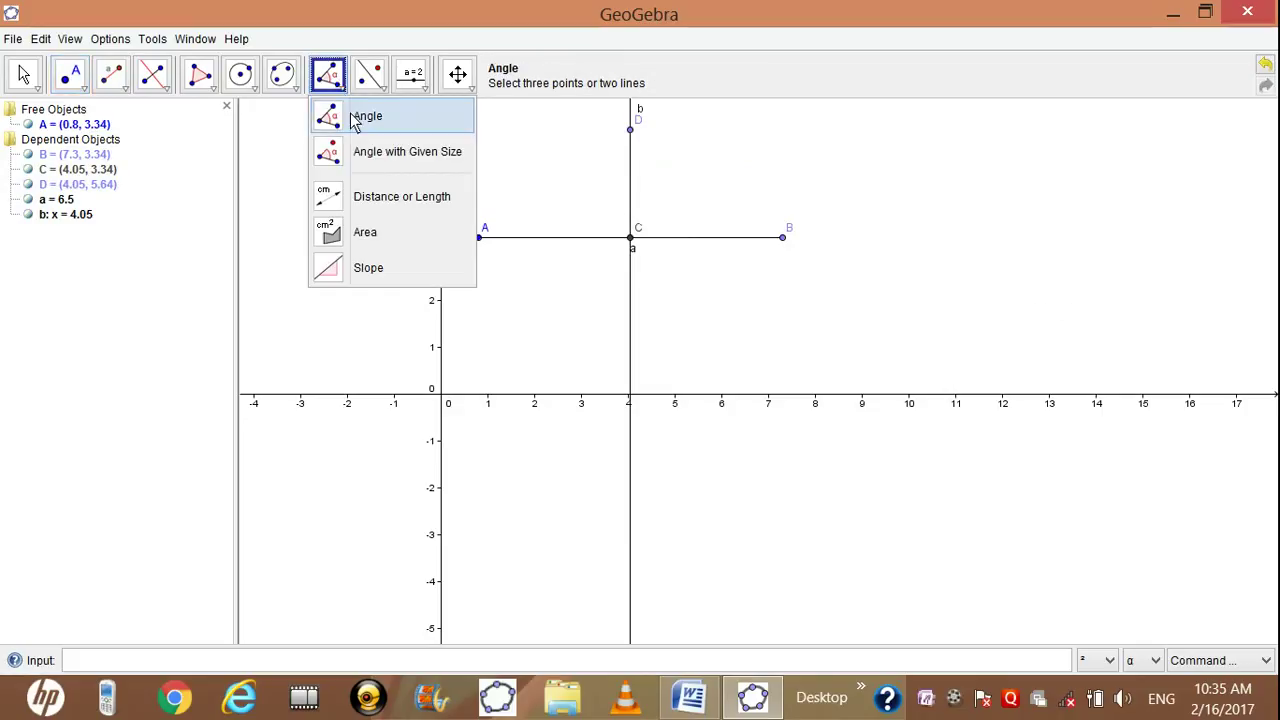
{"action": "left_click", "coordinate": [355, 118]}
{"action": "left_click", "coordinate": [785, 240]}
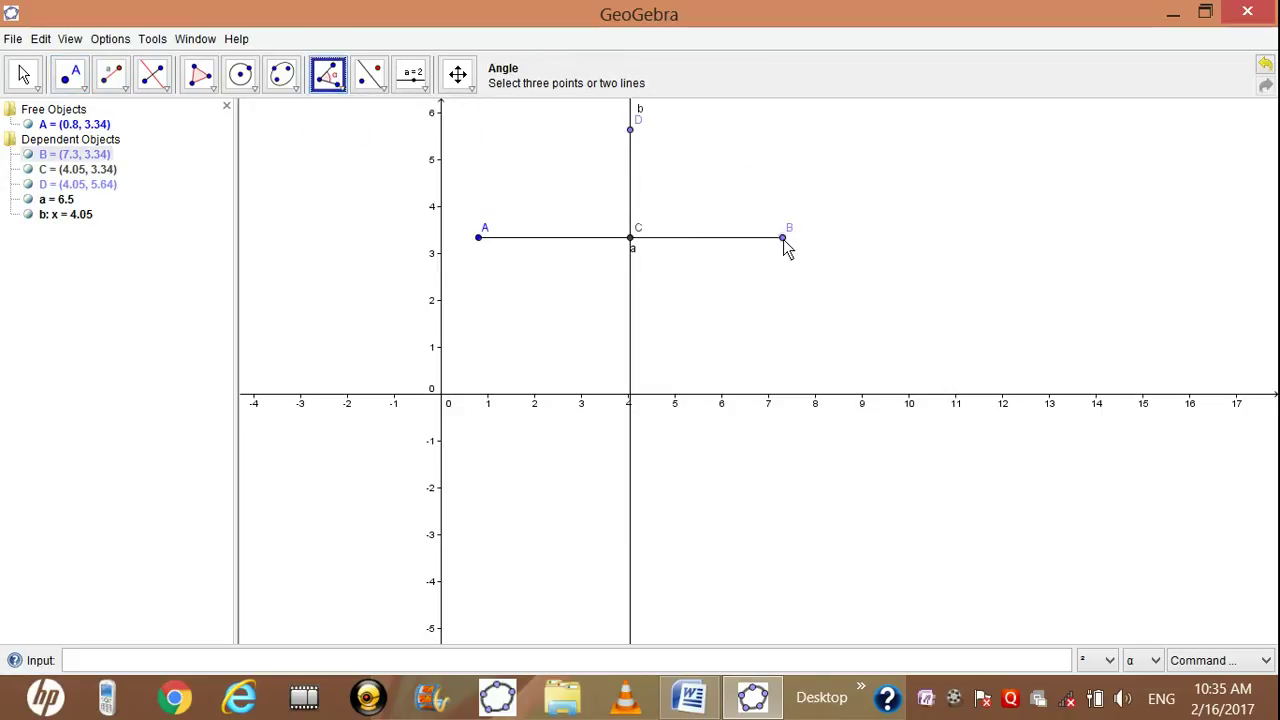
{"action": "left_click", "coordinate": [631, 238]}
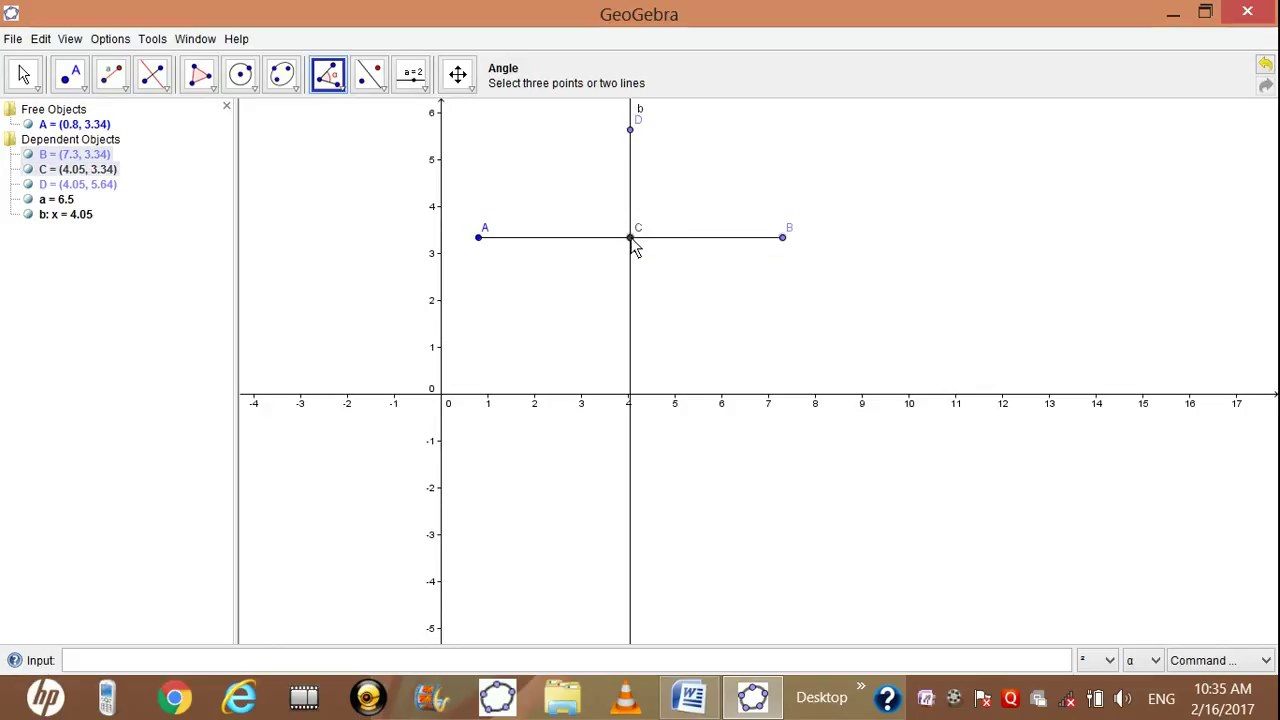
{"action": "left_click", "coordinate": [628, 128]}
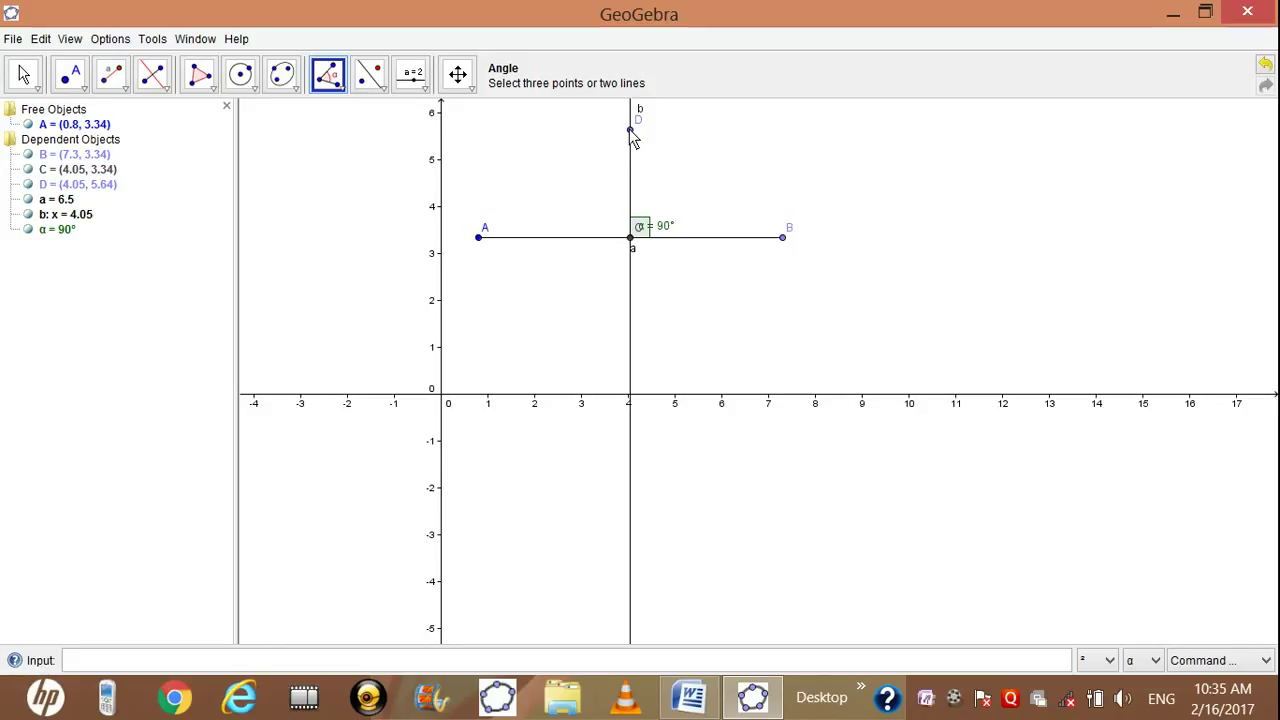
Delete the entire construction and switch back to the Word practical sheet
{"action": "key", "text": "ctrl+a"}
{"action": "key", "text": "Delete"}
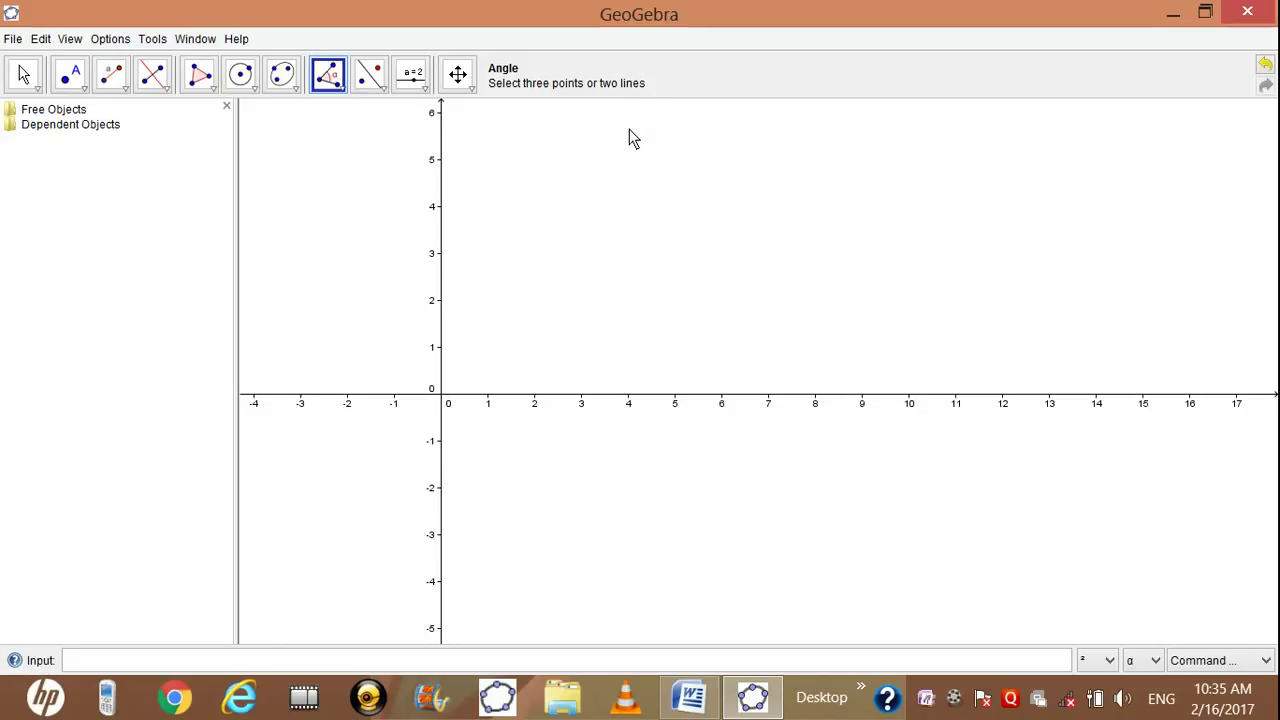
{"action": "left_click", "coordinate": [689, 697]}
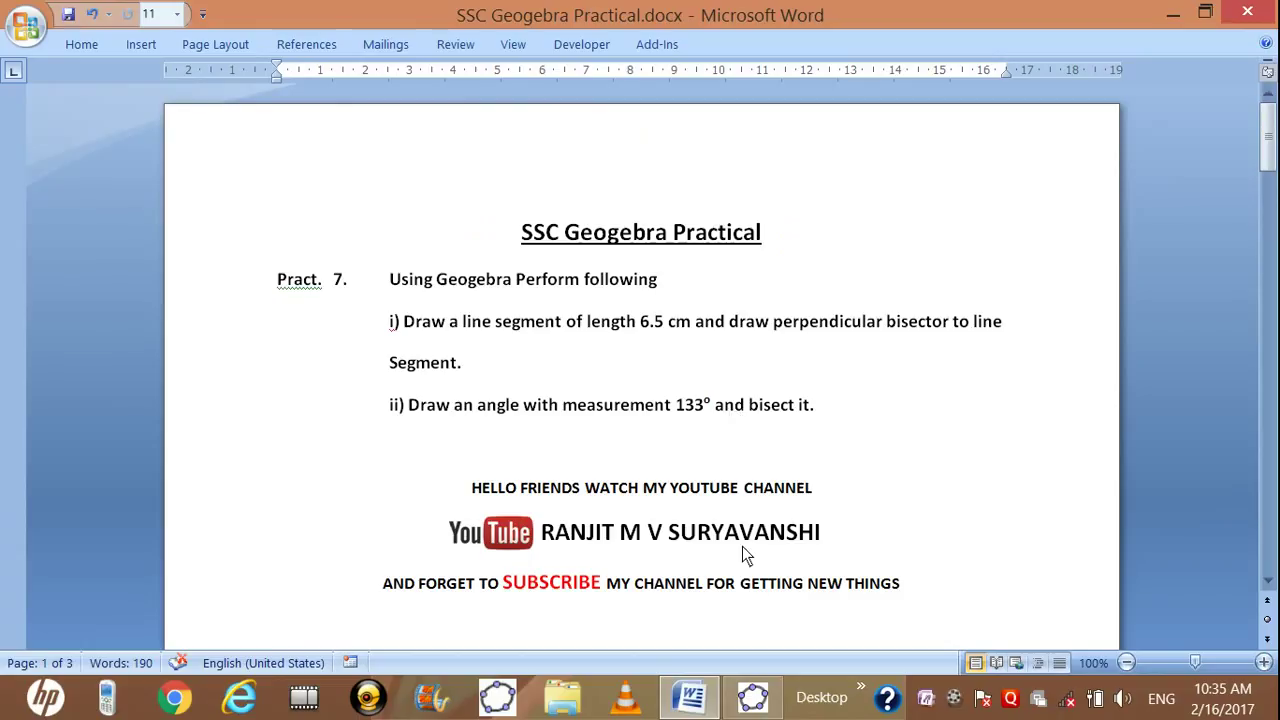
Bring the empty GeoGebra window back in front of Word
{"action": "left_click", "coordinate": [768, 706]}
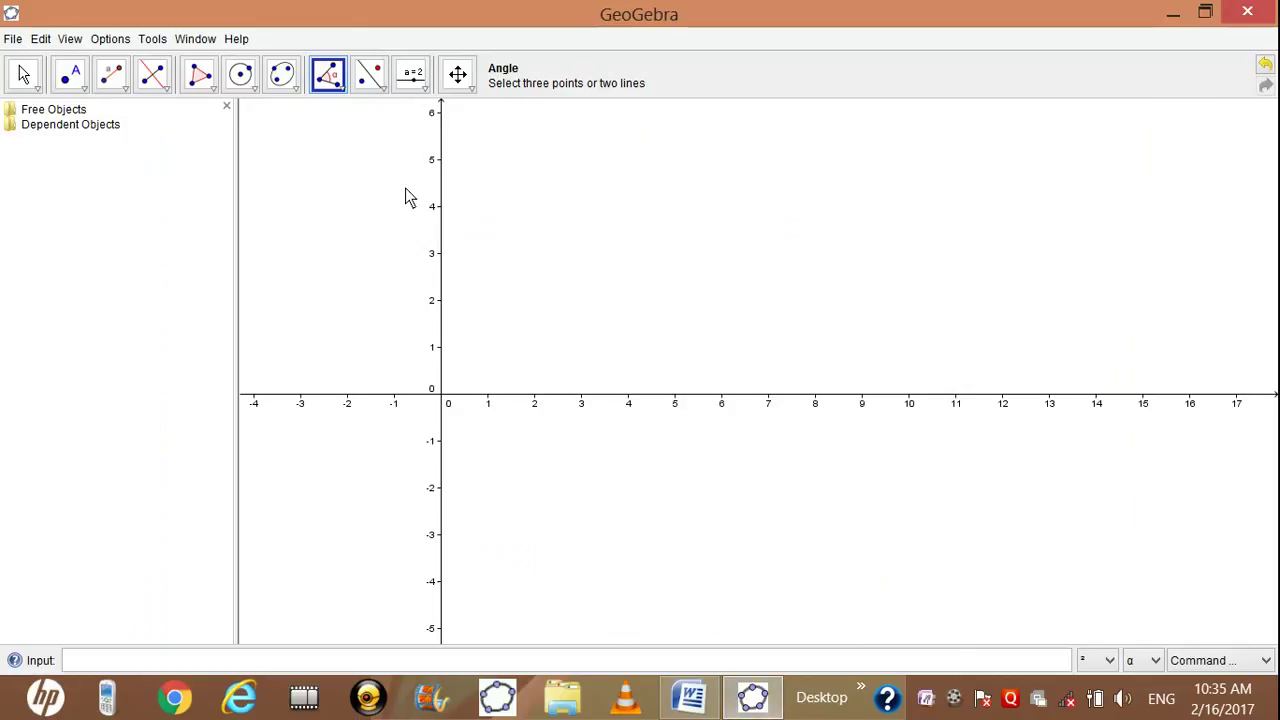
Create a counter-clockwise 133° angle α at vertex B from point A, producing A' at (6.36, 2.22)
{"action": "left_click", "coordinate": [343, 87]}
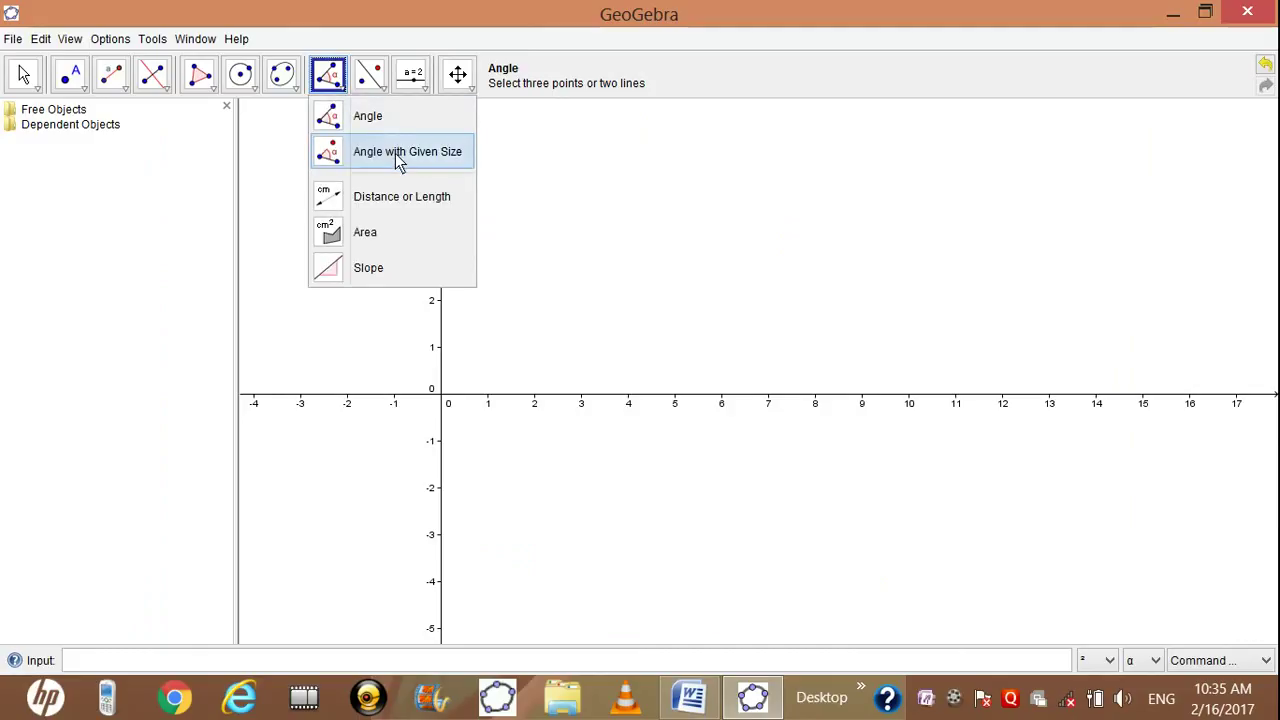
{"action": "left_click", "coordinate": [397, 156]}
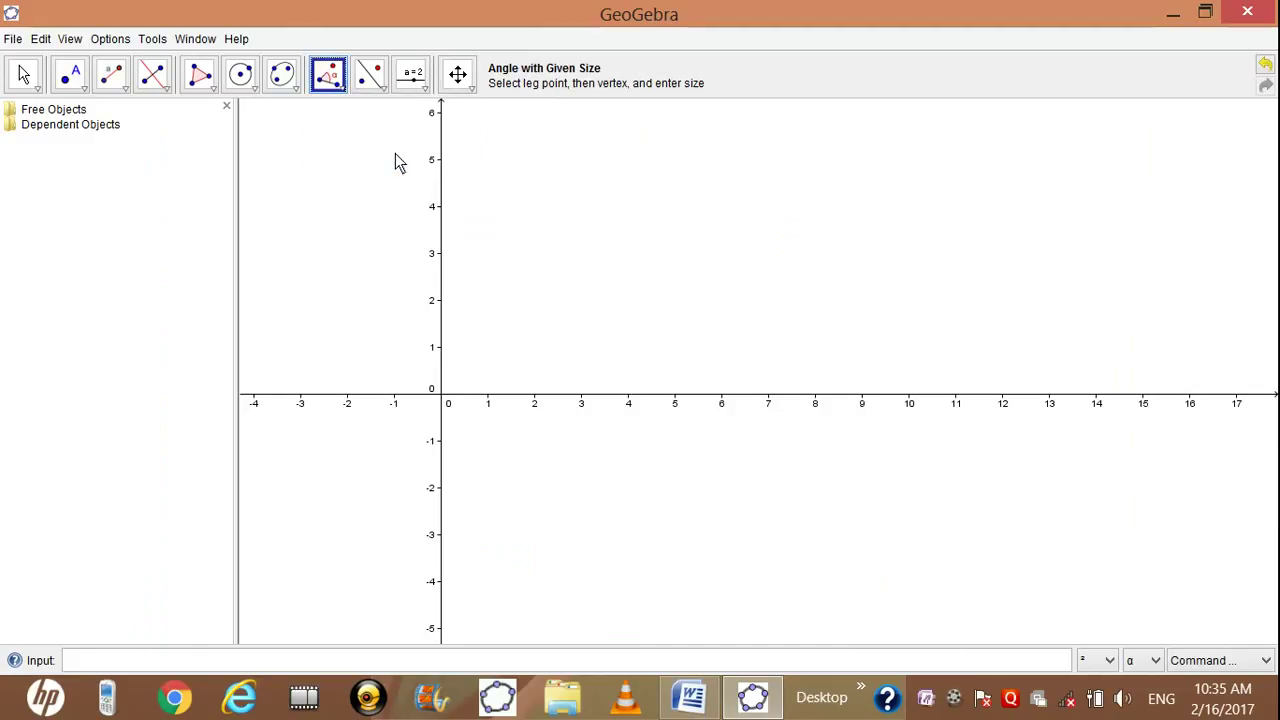
{"action": "left_click", "coordinate": [1177, 189]}
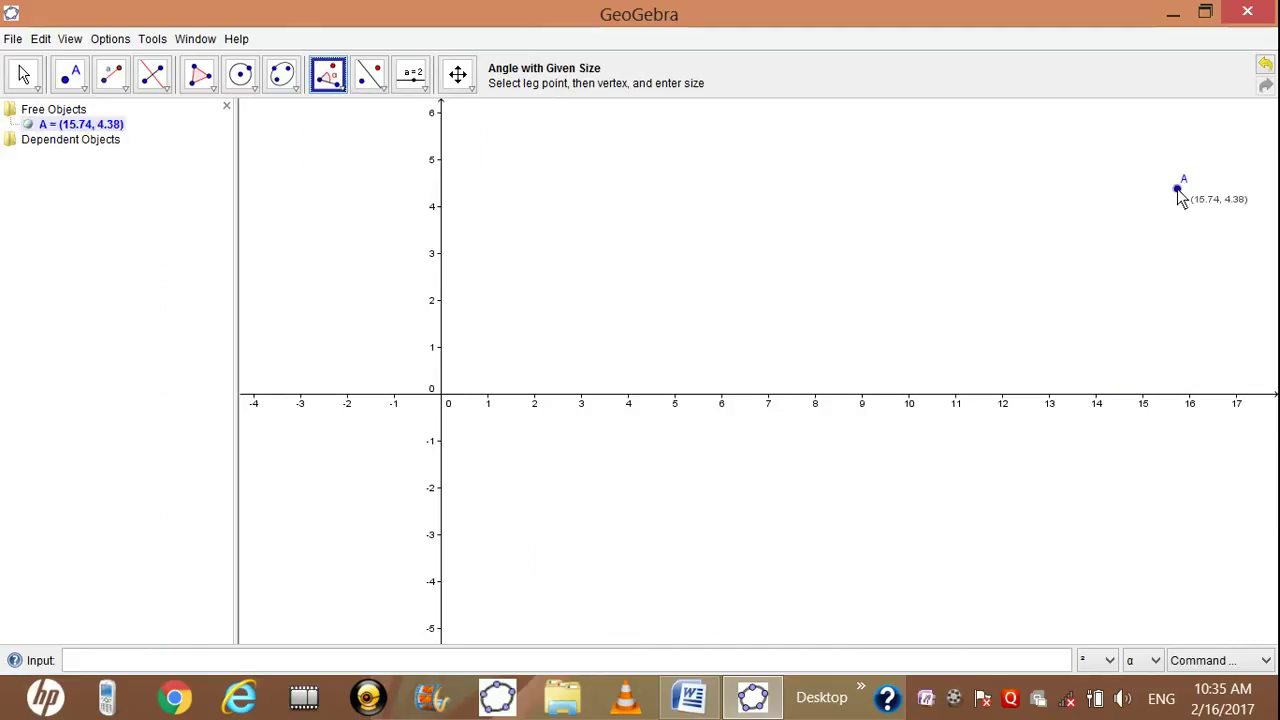
{"action": "left_click", "coordinate": [980, 336]}
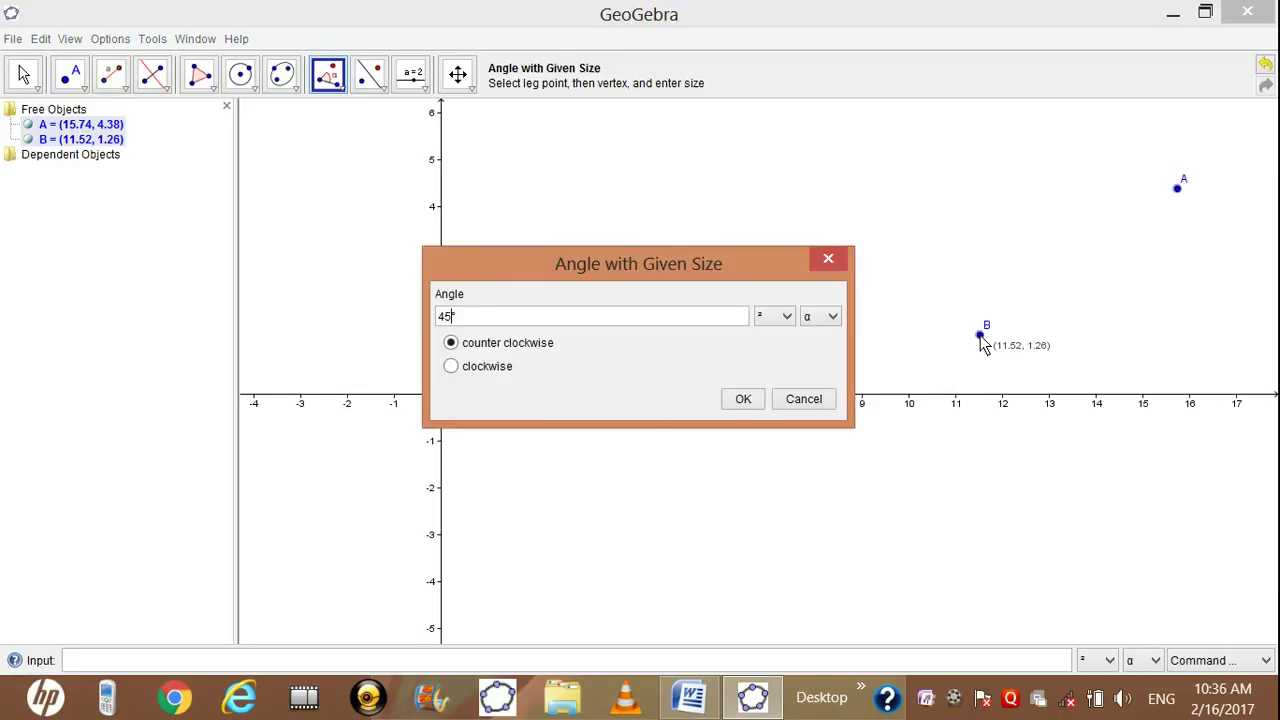
{"action": "key", "text": "BackSpace"}
{"action": "key", "text": "BackSpace"}
{"action": "type", "text": "133"}
{"action": "left_click", "coordinate": [743, 402]}
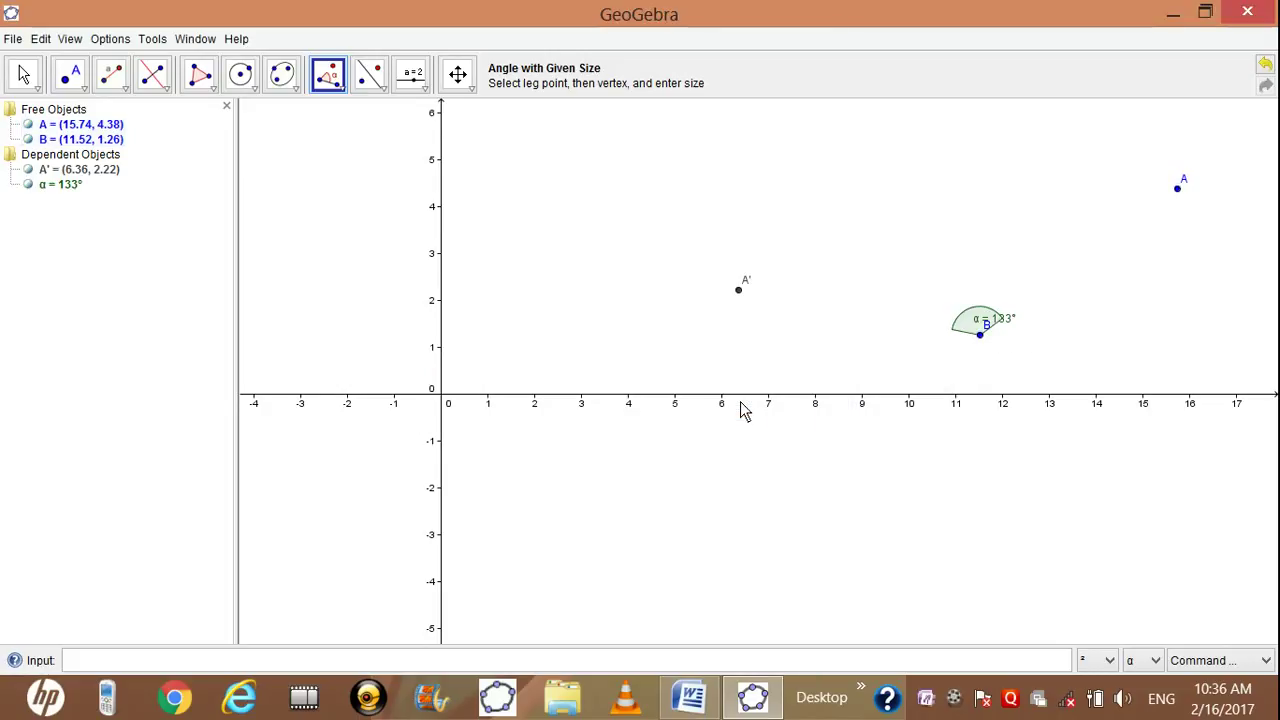
Draw vector u from B to A' and vector v from B to A as the angle's arms
{"action": "left_click", "coordinate": [125, 93]}
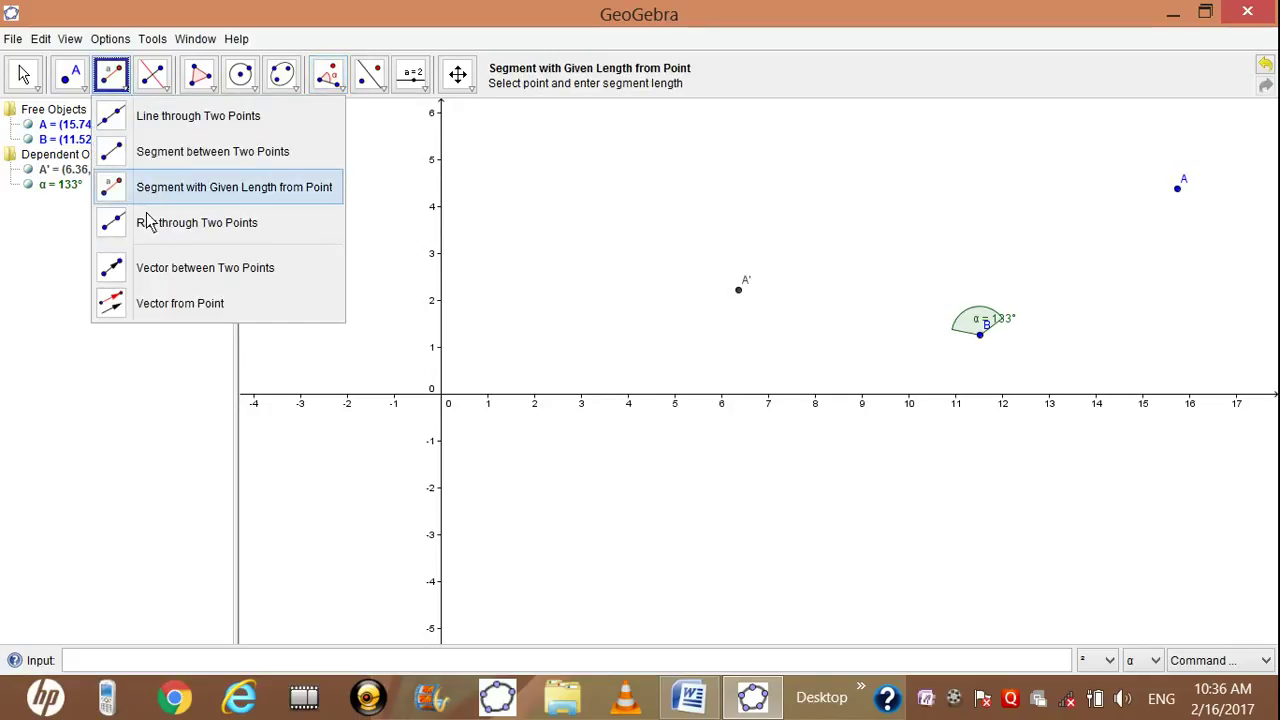
{"action": "left_click", "coordinate": [155, 280]}
{"action": "left_click", "coordinate": [980, 334]}
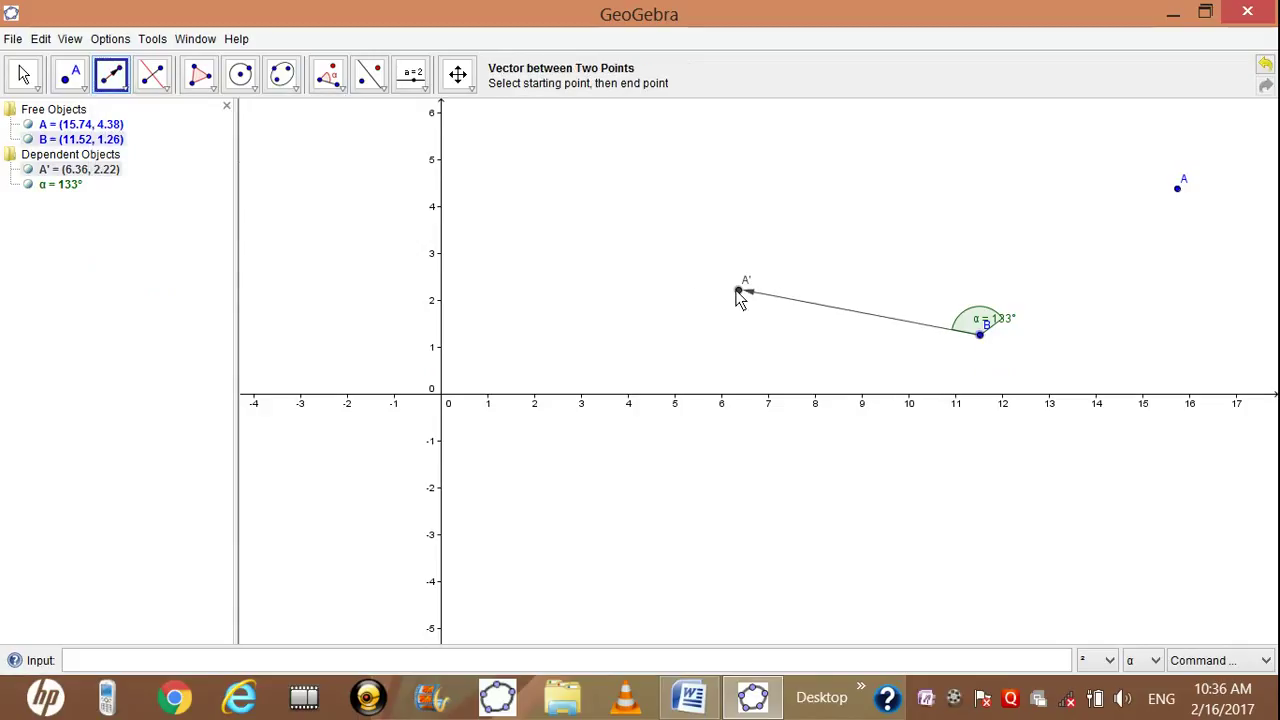
{"action": "left_click", "coordinate": [739, 292]}
{"action": "left_click", "coordinate": [982, 342]}
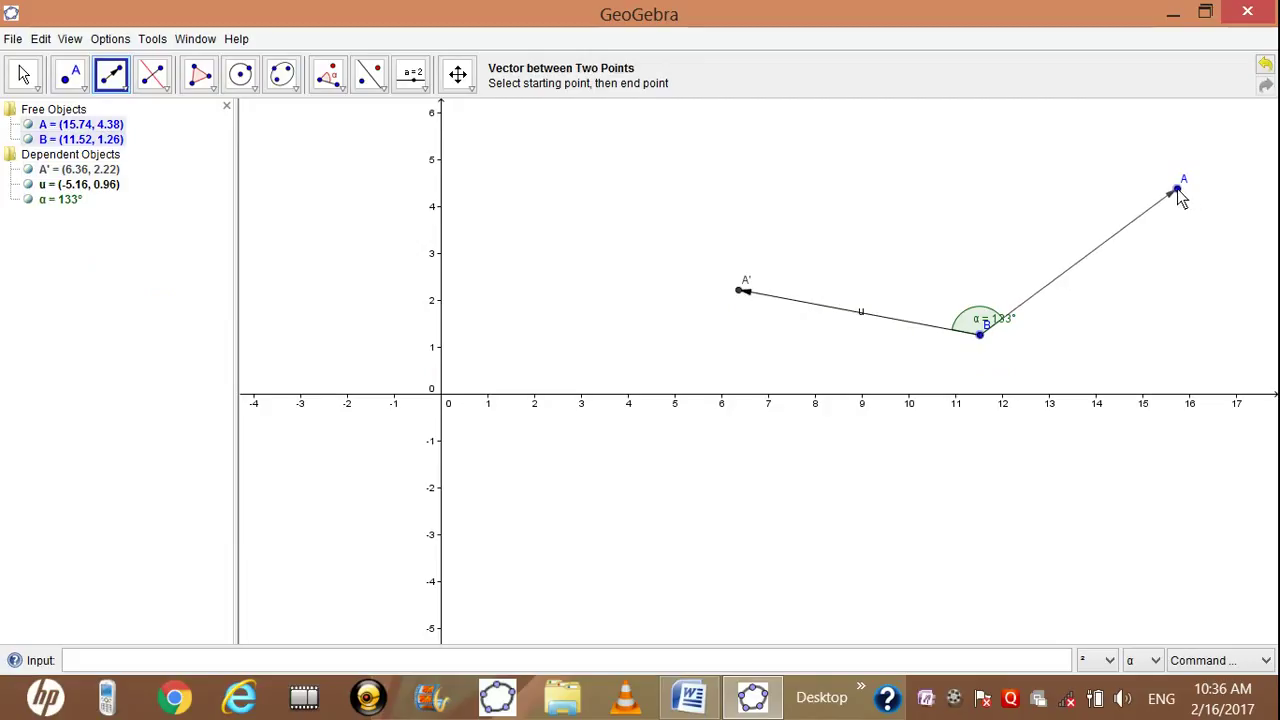
{"action": "left_click", "coordinate": [1181, 193]}
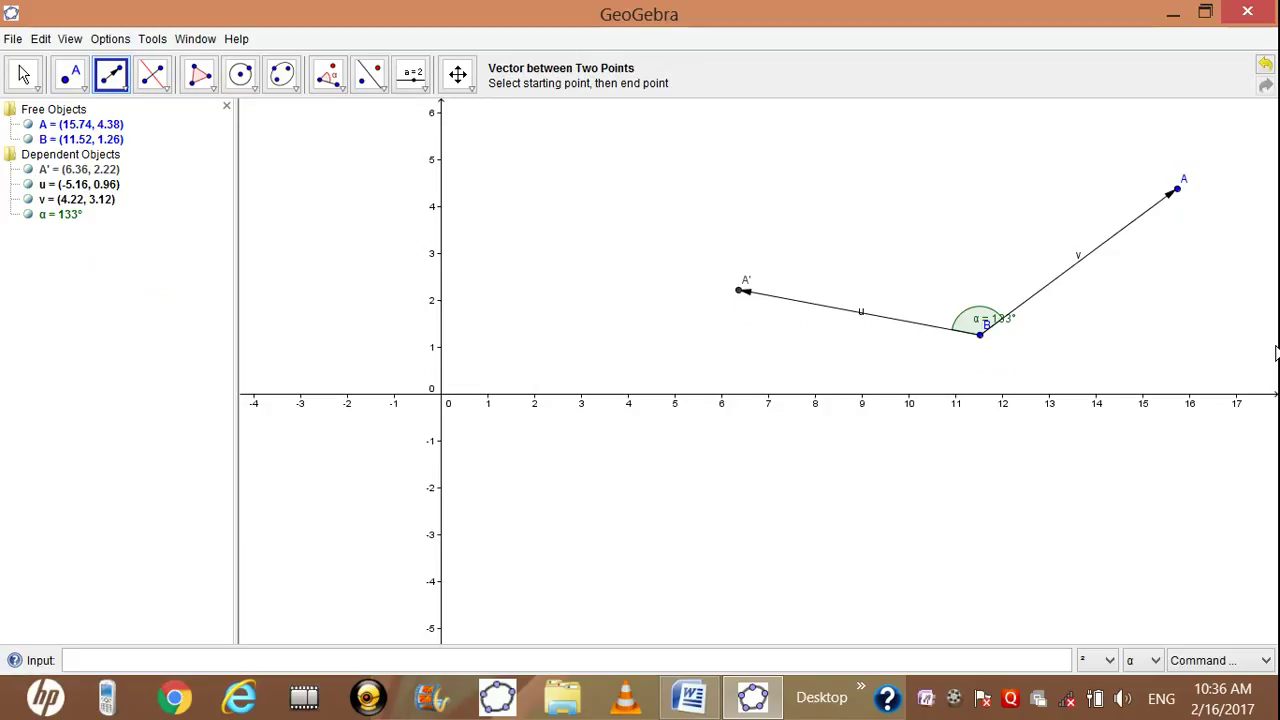
{"action": "left_click", "coordinate": [170, 90]}
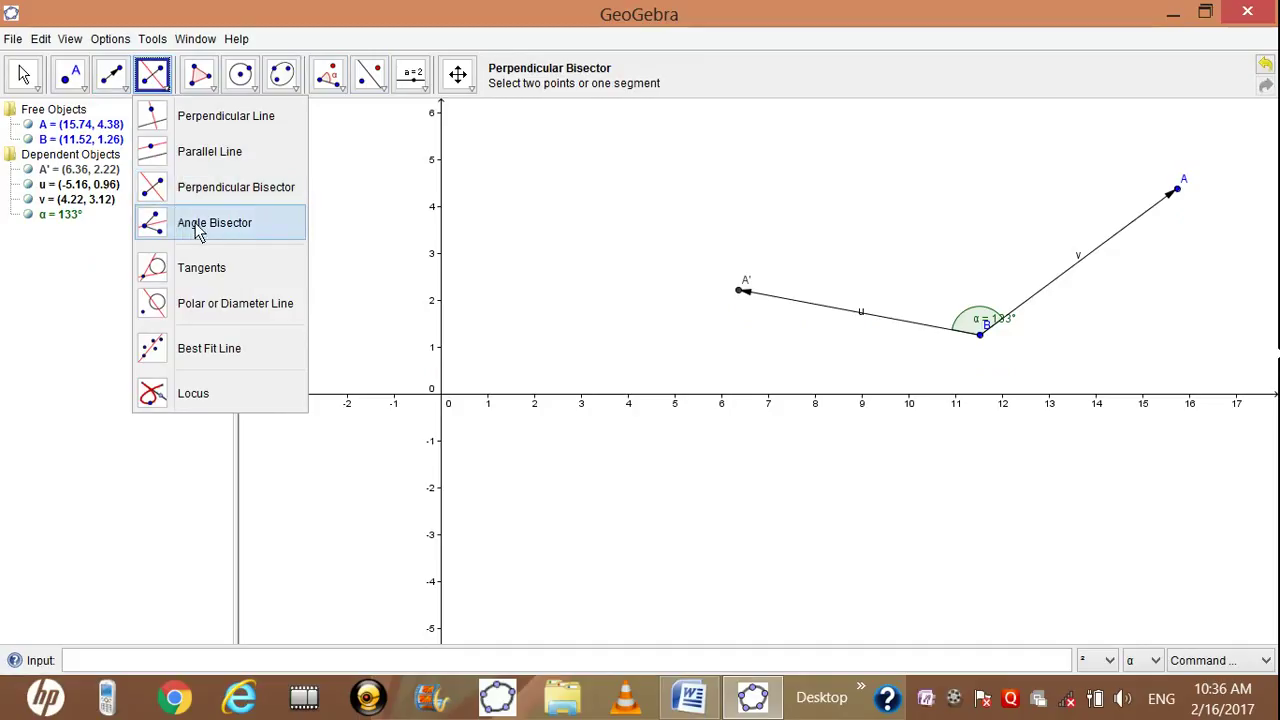
Construct angle bisector line a through vertex B, halving the 133° angle
{"action": "left_click", "coordinate": [197, 226]}
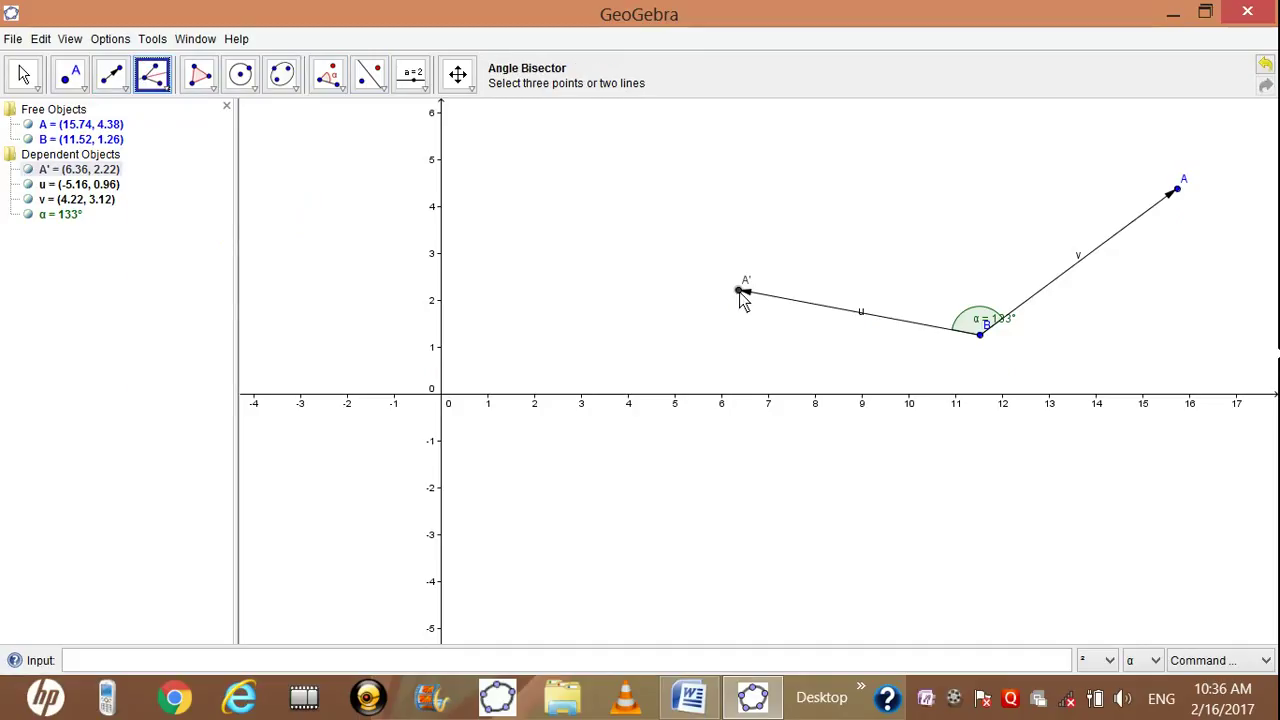
{"action": "left_click", "coordinate": [980, 335]}
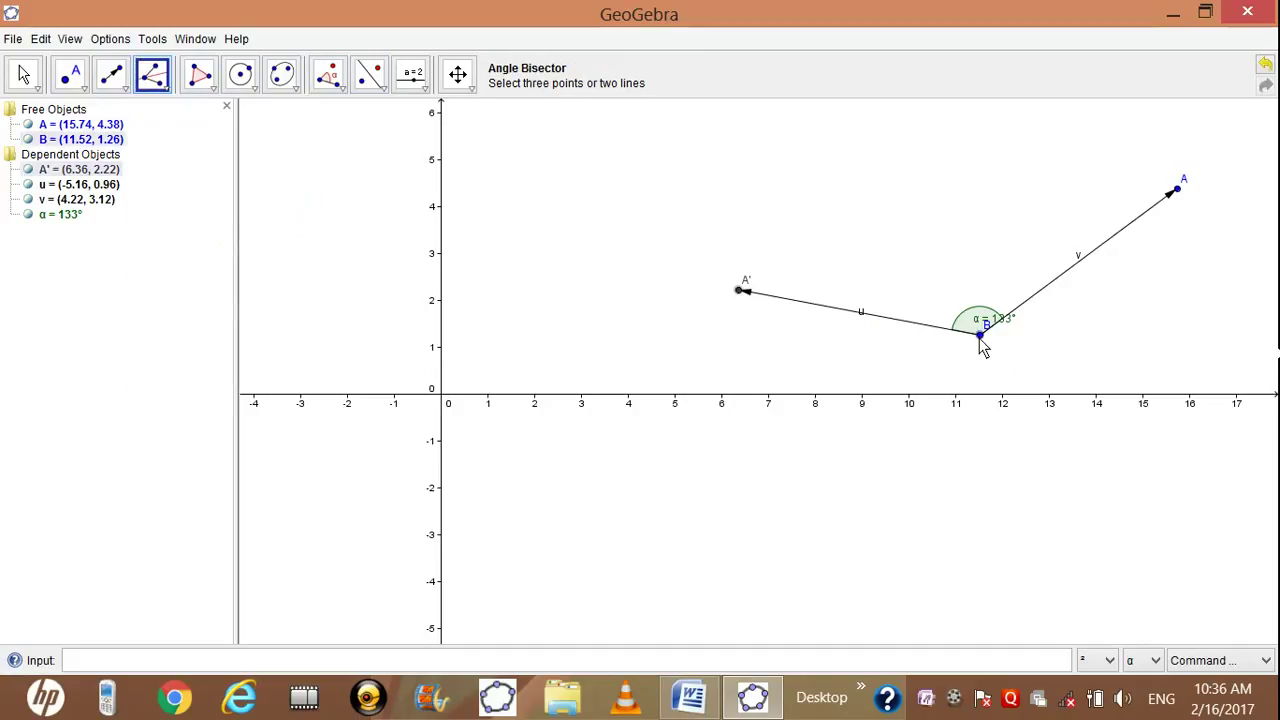
{"action": "left_click", "coordinate": [1177, 192]}
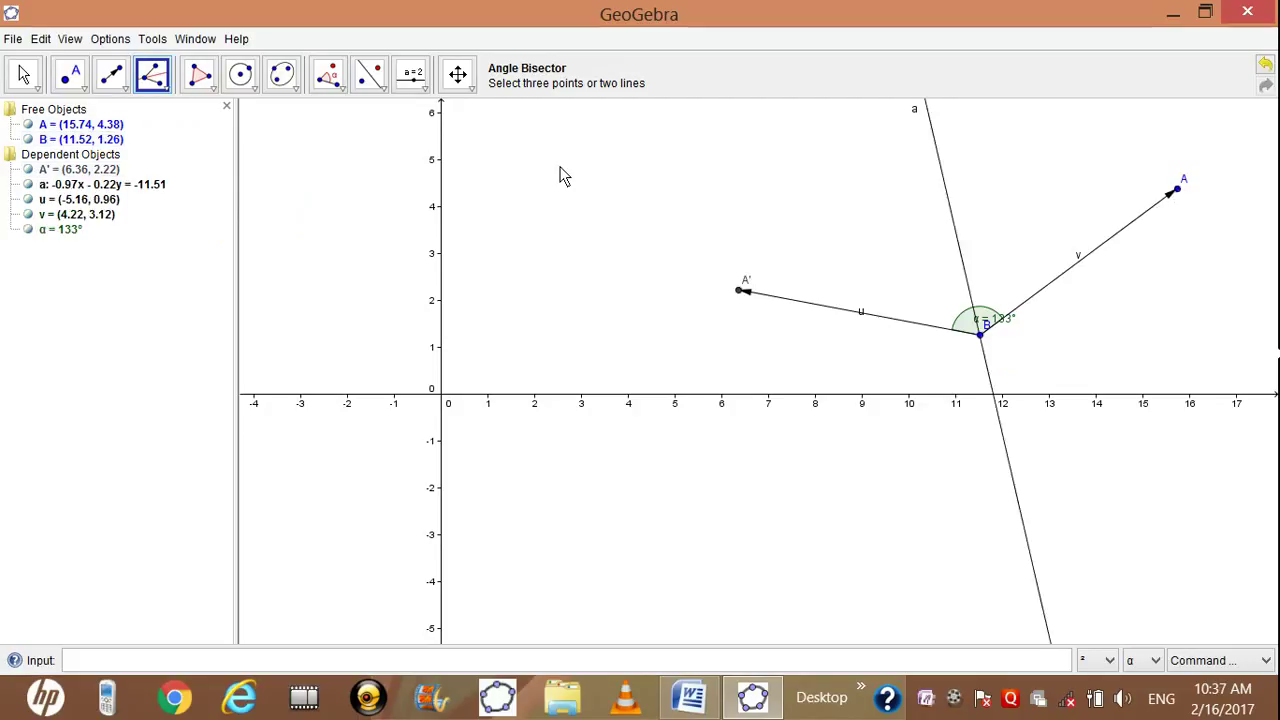
Drag the α = 133° label to sit below vertex B
{"action": "left_click", "coordinate": [22, 72]}
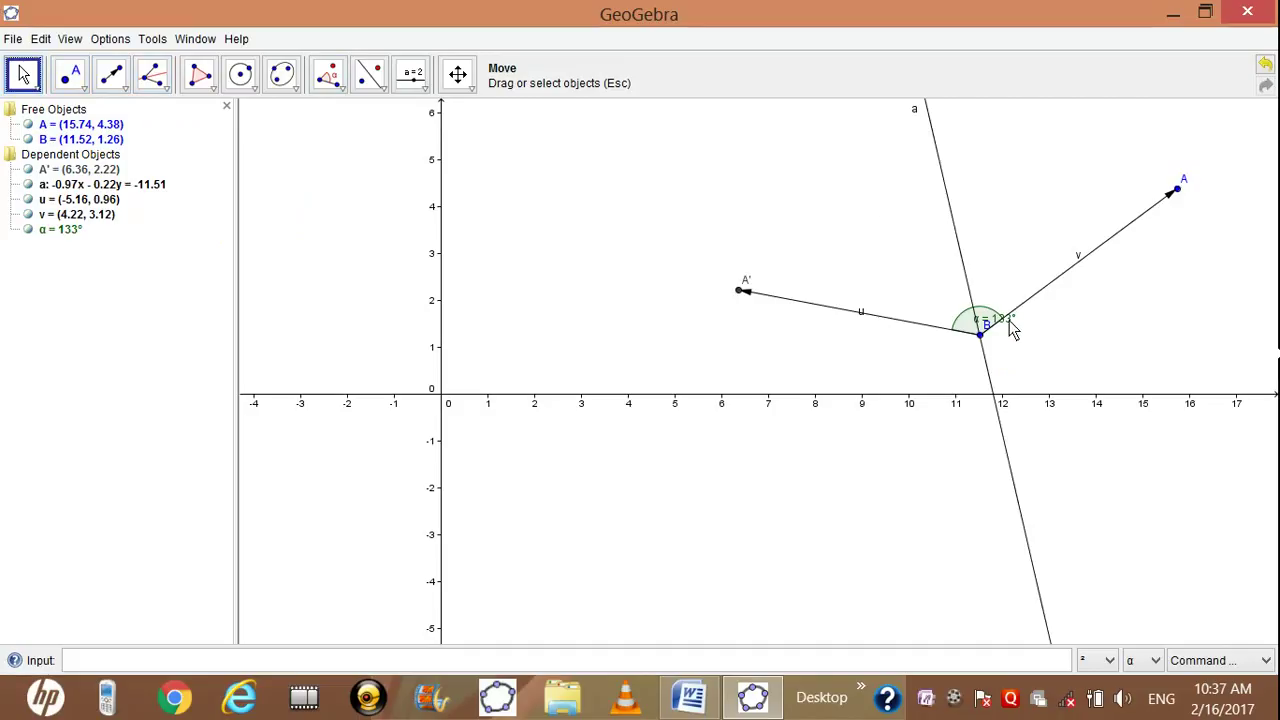
{"action": "left_click_drag", "start_coordinate": [1014, 324], "coordinate": [999, 312]}
{"action": "left_click_drag", "start_coordinate": [987, 312], "coordinate": [976, 359]}
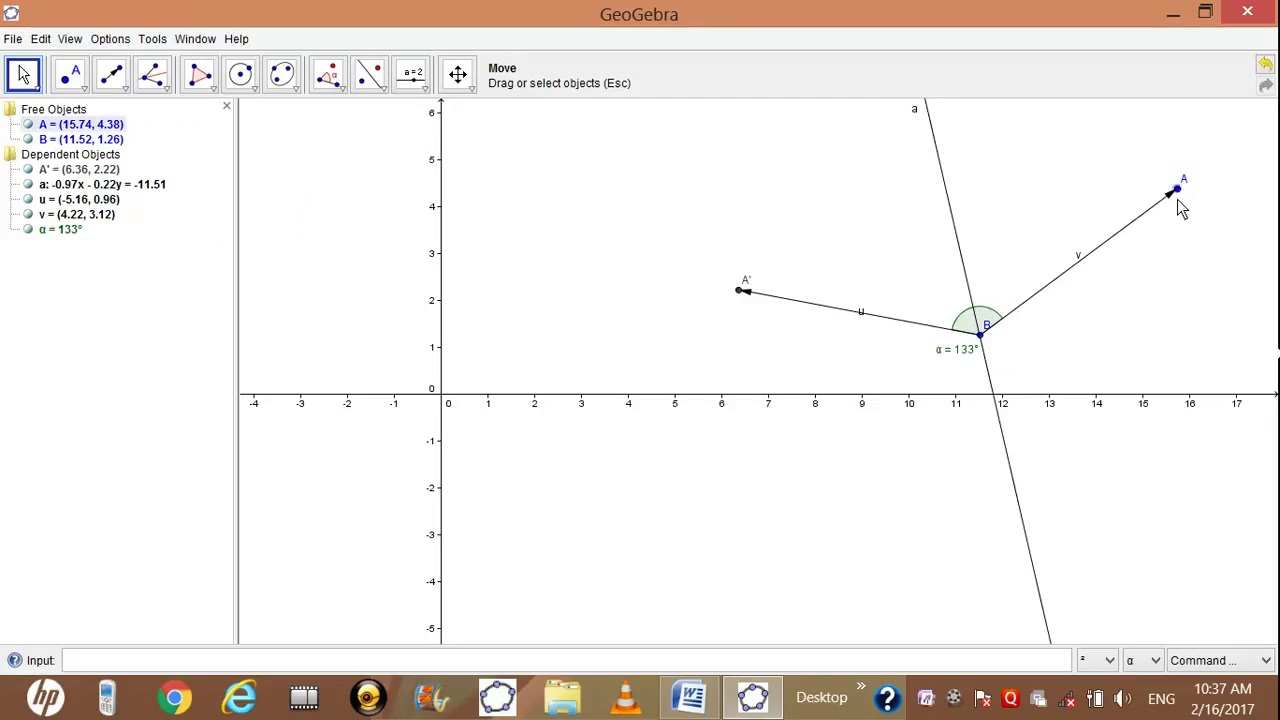
Place point C on bisector a, measure angle ABC as β = 66.5°, and lift its label
{"action": "left_click", "coordinate": [82, 92]}
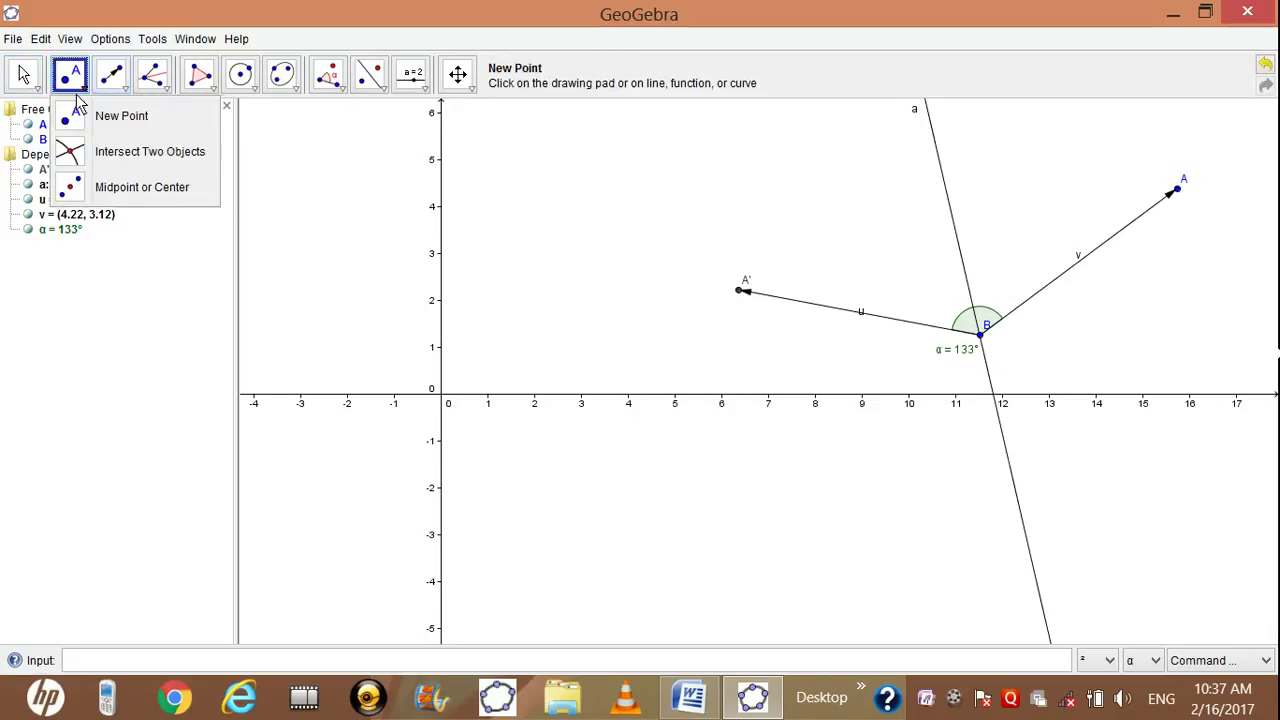
{"action": "left_click", "coordinate": [80, 116]}
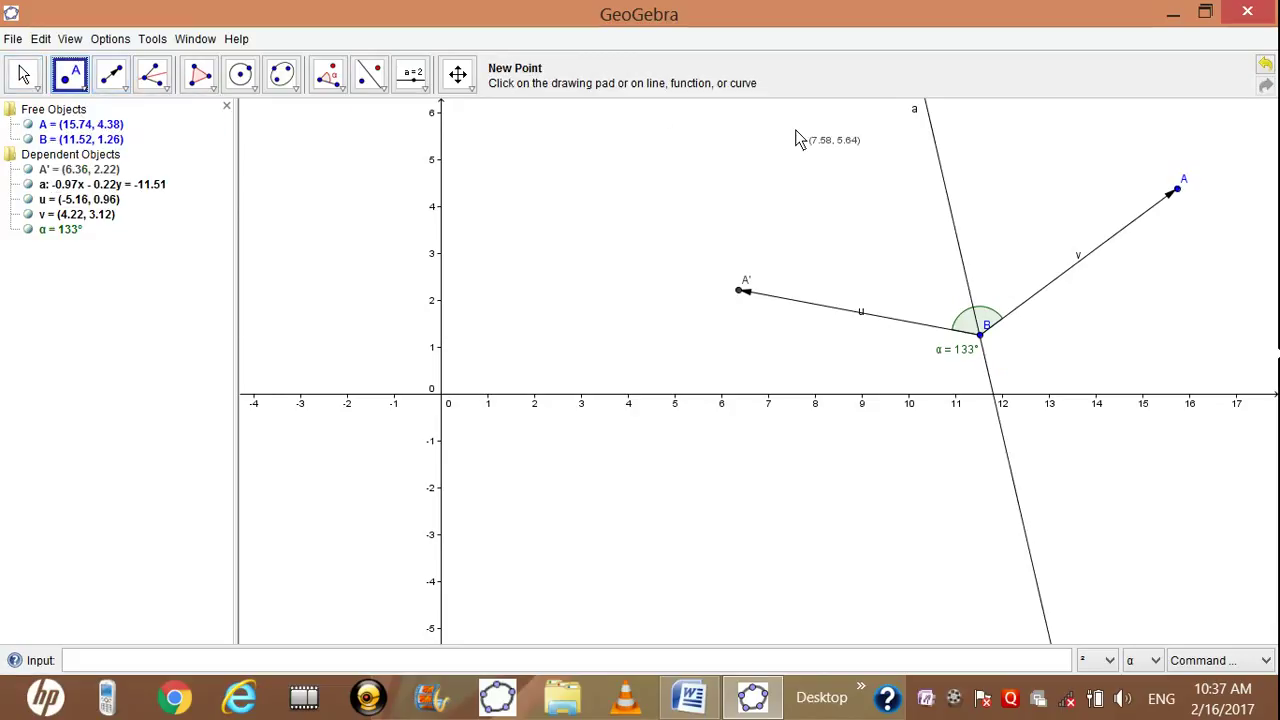
{"action": "left_click", "coordinate": [936, 146]}
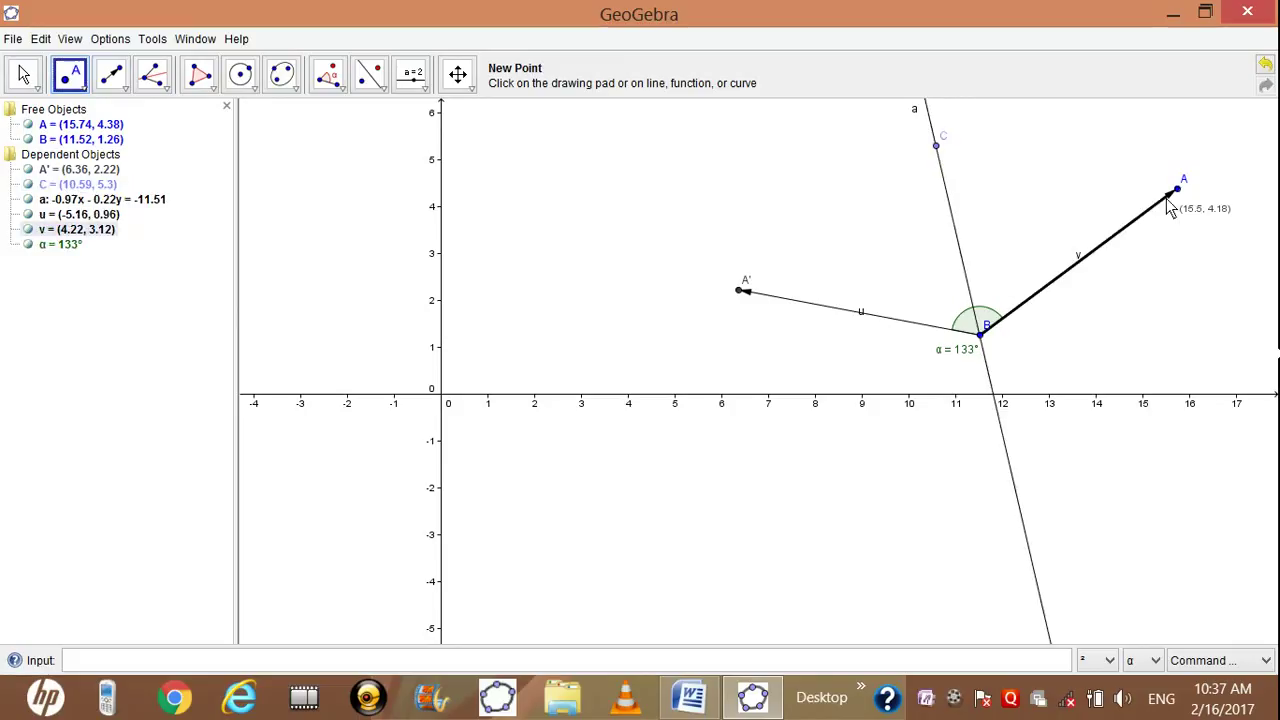
{"action": "left_click", "coordinate": [343, 90]}
{"action": "left_click", "coordinate": [350, 117]}
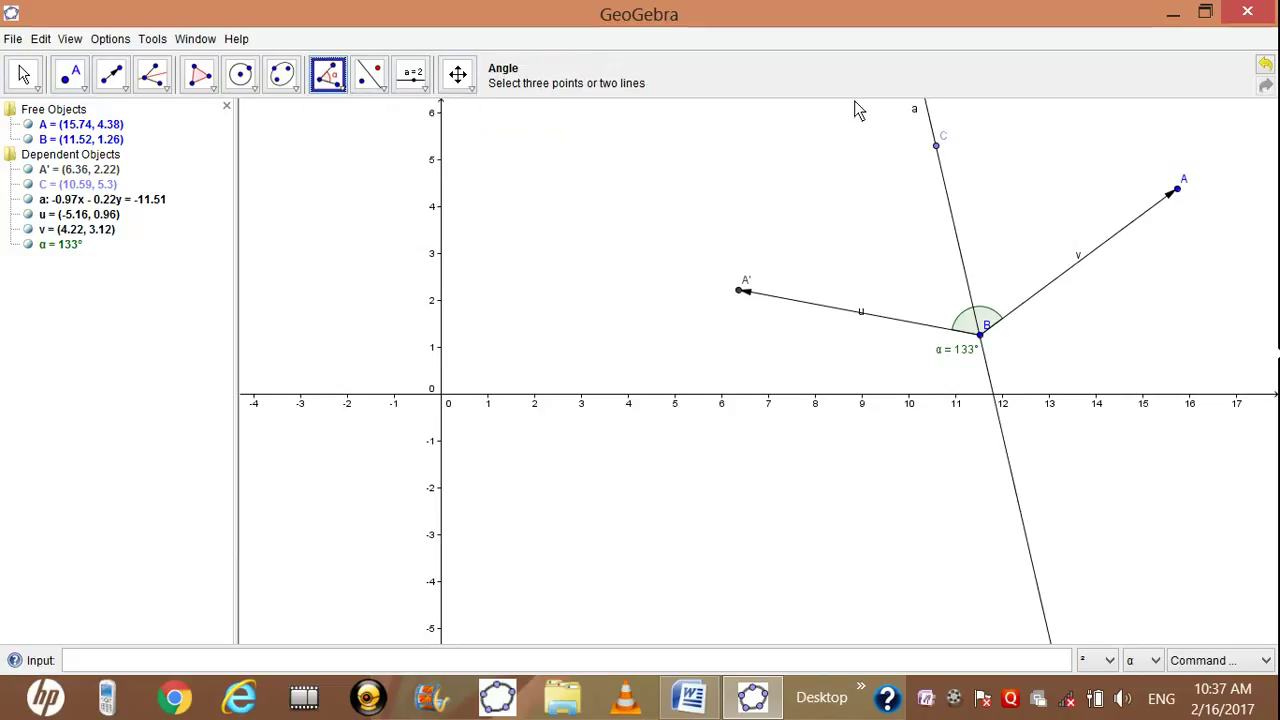
{"action": "left_click", "coordinate": [1182, 185]}
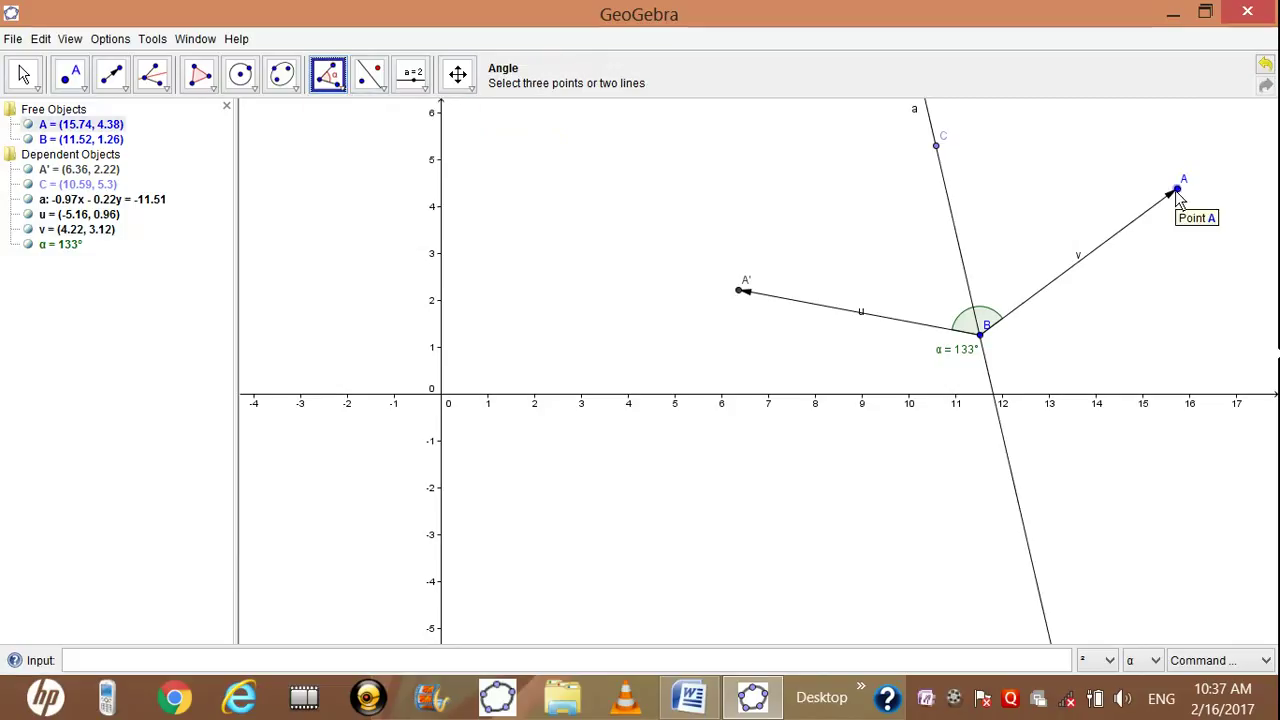
{"action": "left_click", "coordinate": [982, 340]}
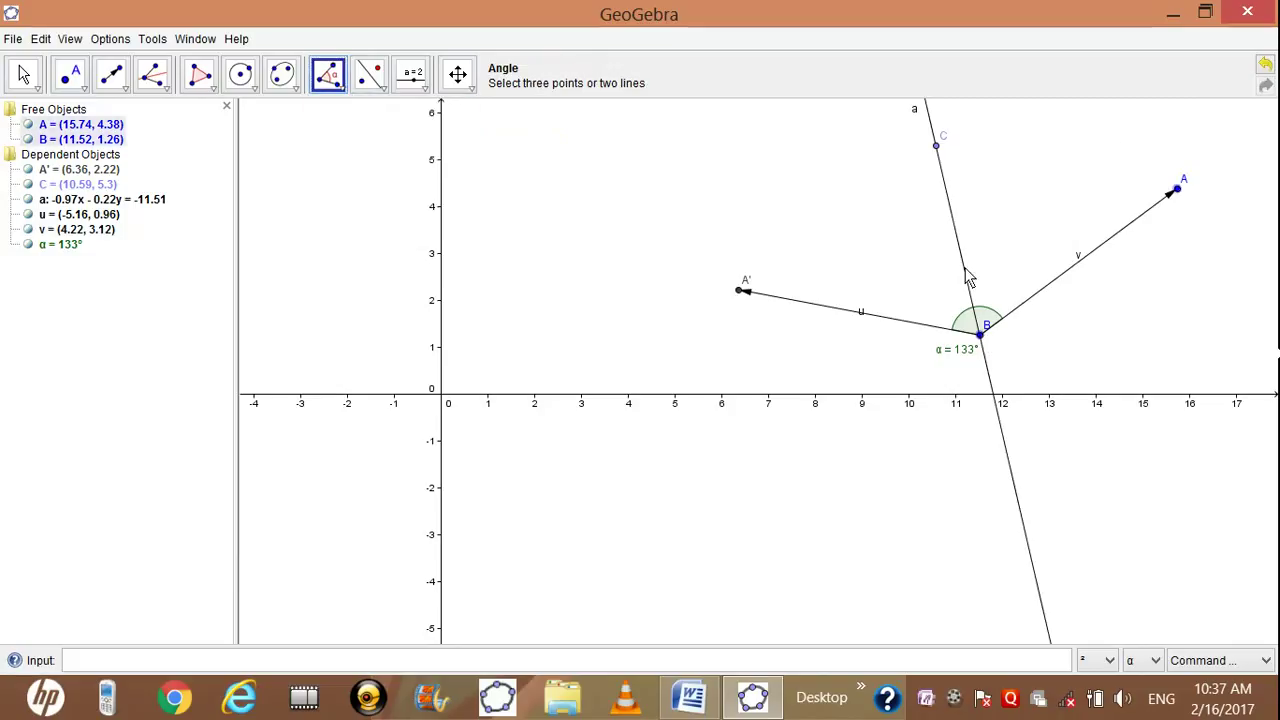
{"action": "left_click", "coordinate": [937, 148]}
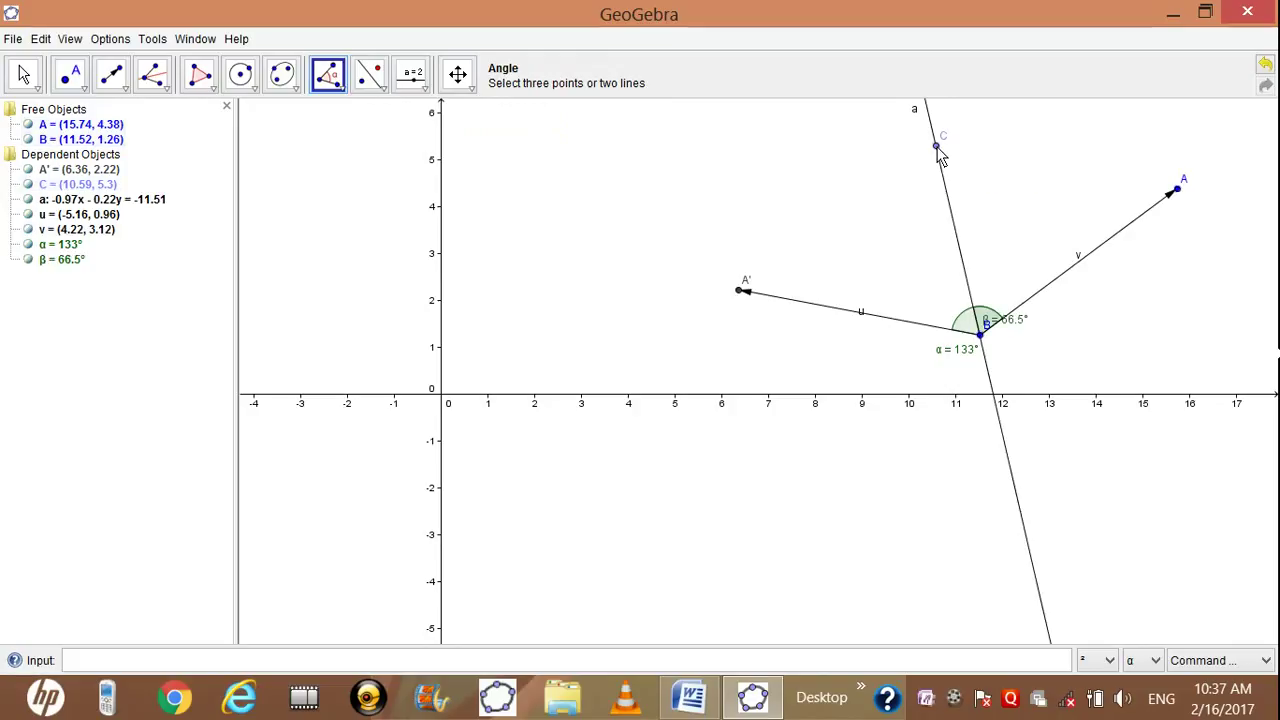
{"action": "left_click", "coordinate": [25, 76]}
{"action": "left_click_drag", "start_coordinate": [1021, 335], "coordinate": [1014, 286]}
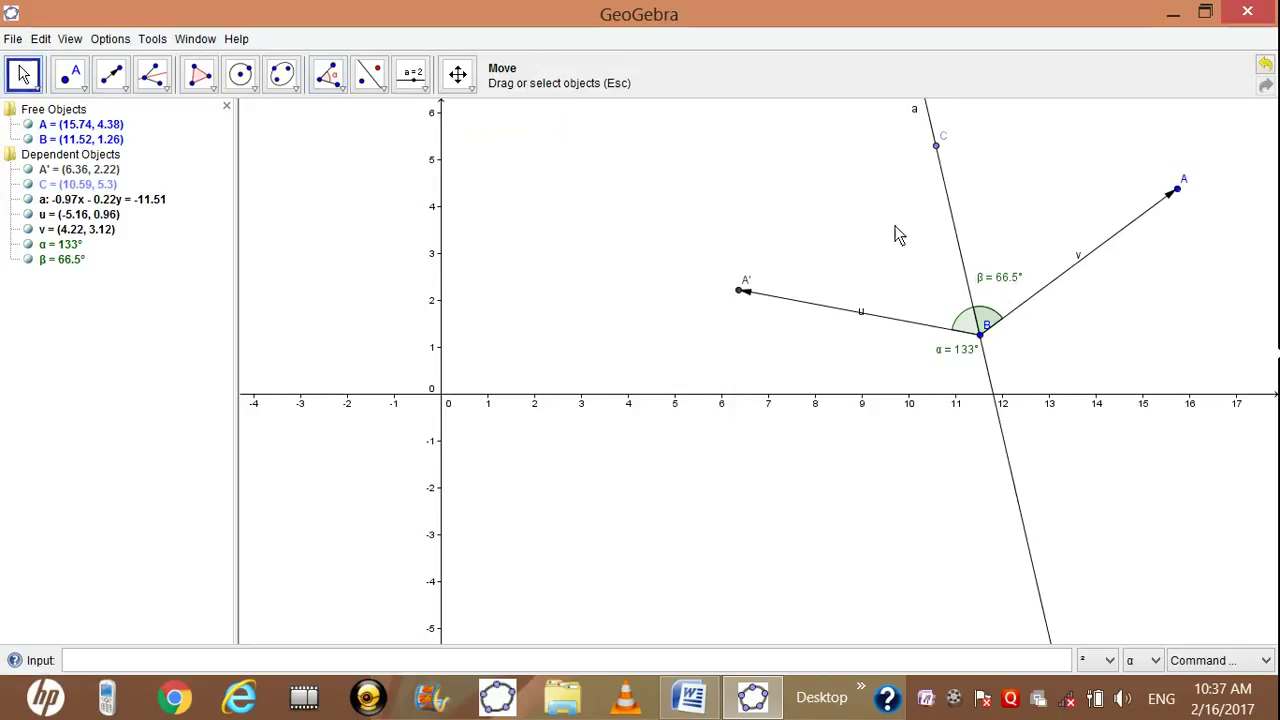
Measure angle CBA' as γ = 66.5° and drag its label up-left away from B
{"action": "left_click", "coordinate": [342, 90]}
{"action": "left_click", "coordinate": [355, 117]}
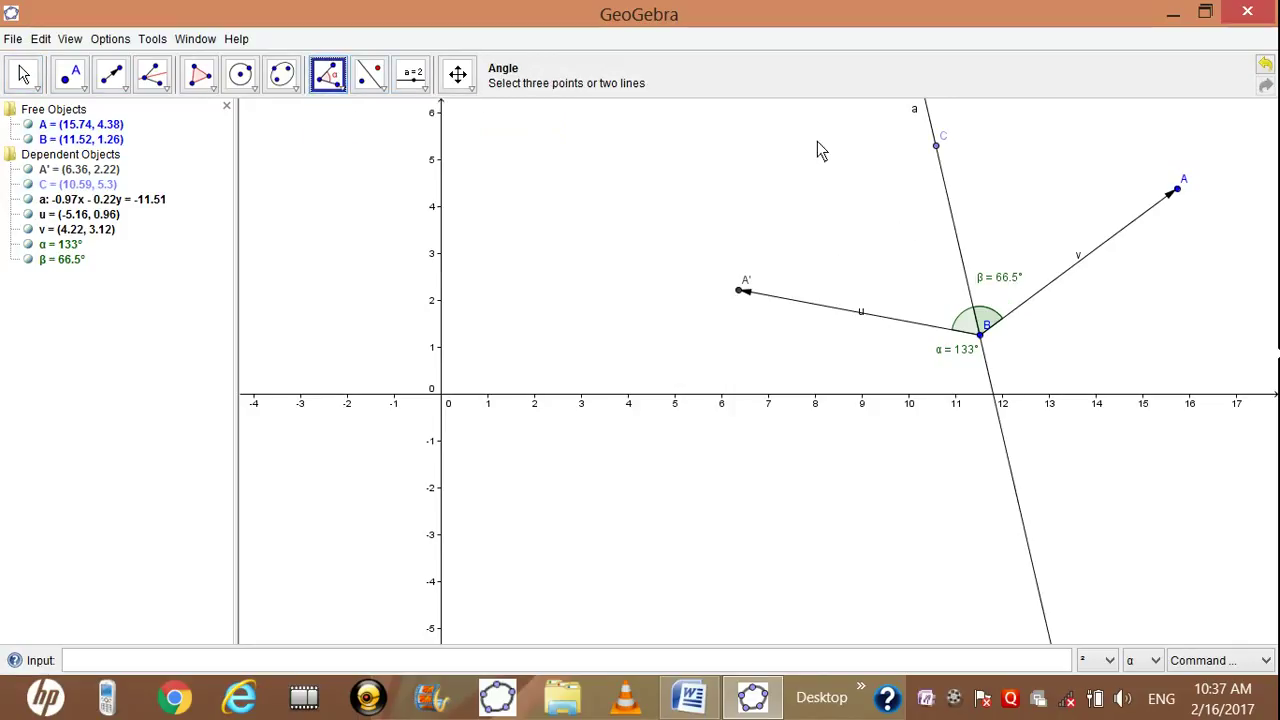
{"action": "left_click", "coordinate": [937, 147]}
{"action": "left_click", "coordinate": [982, 332]}
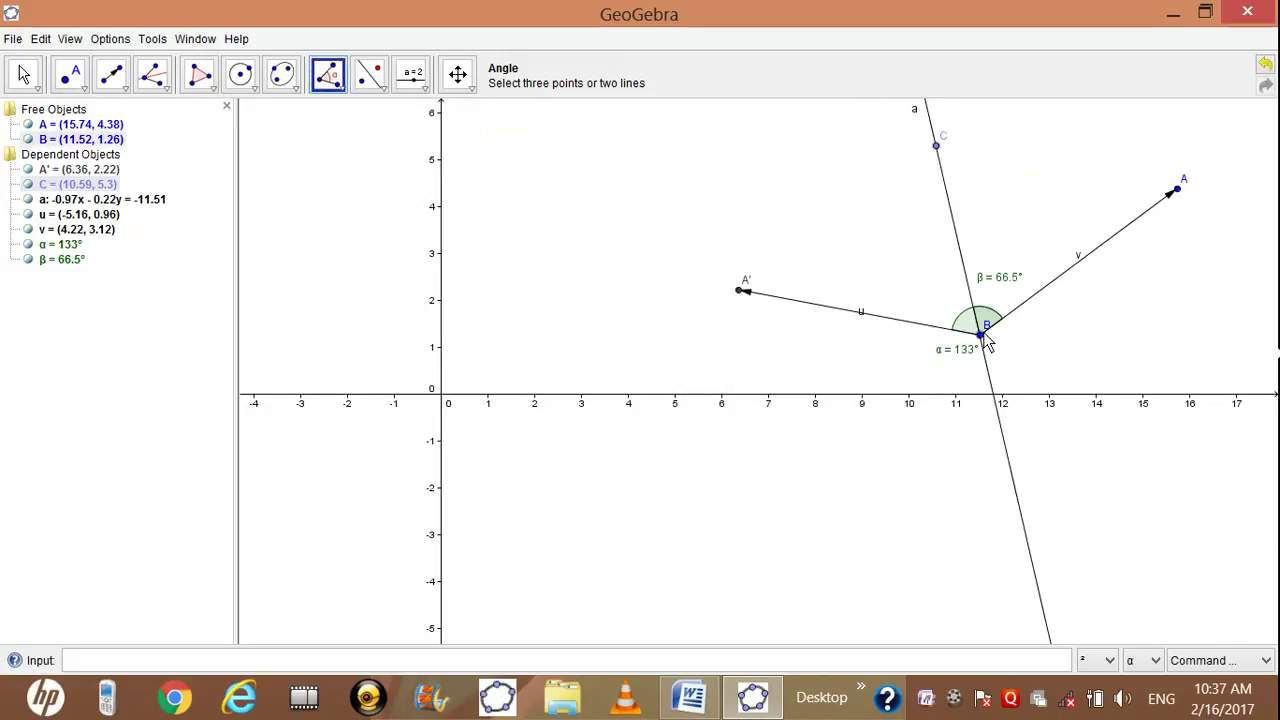
{"action": "left_click", "coordinate": [740, 292]}
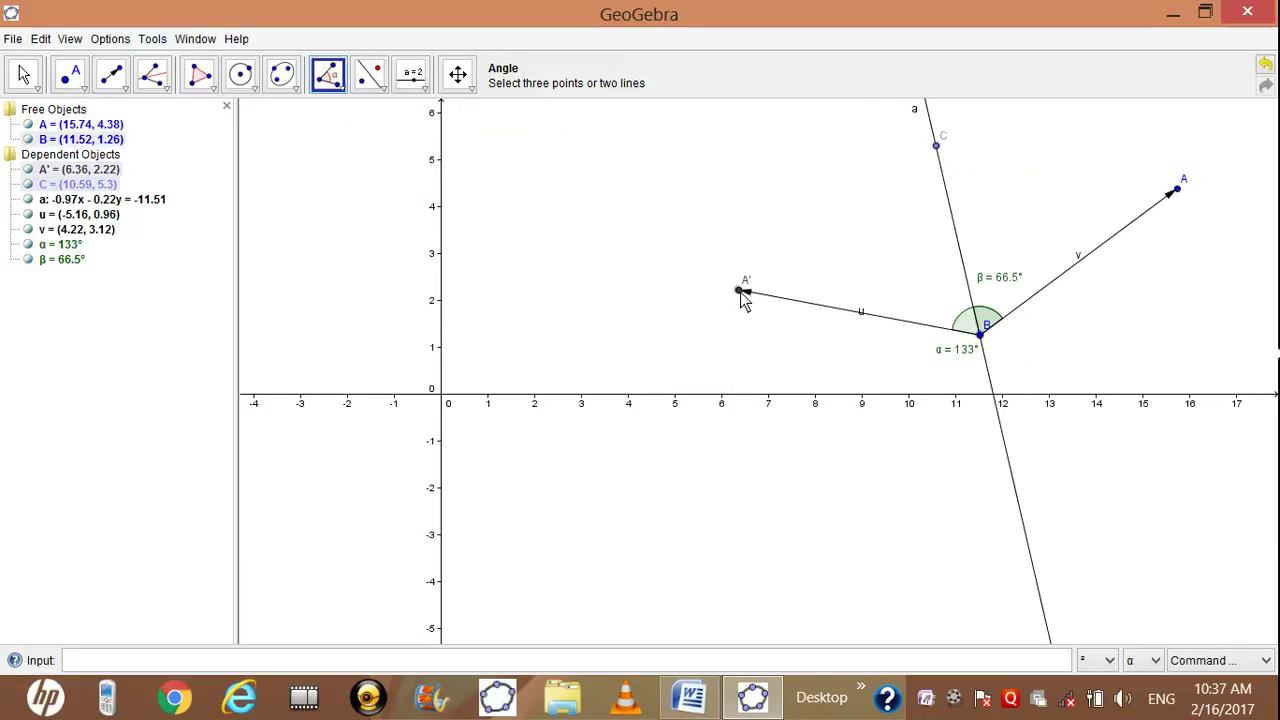
{"action": "left_click", "coordinate": [24, 76]}
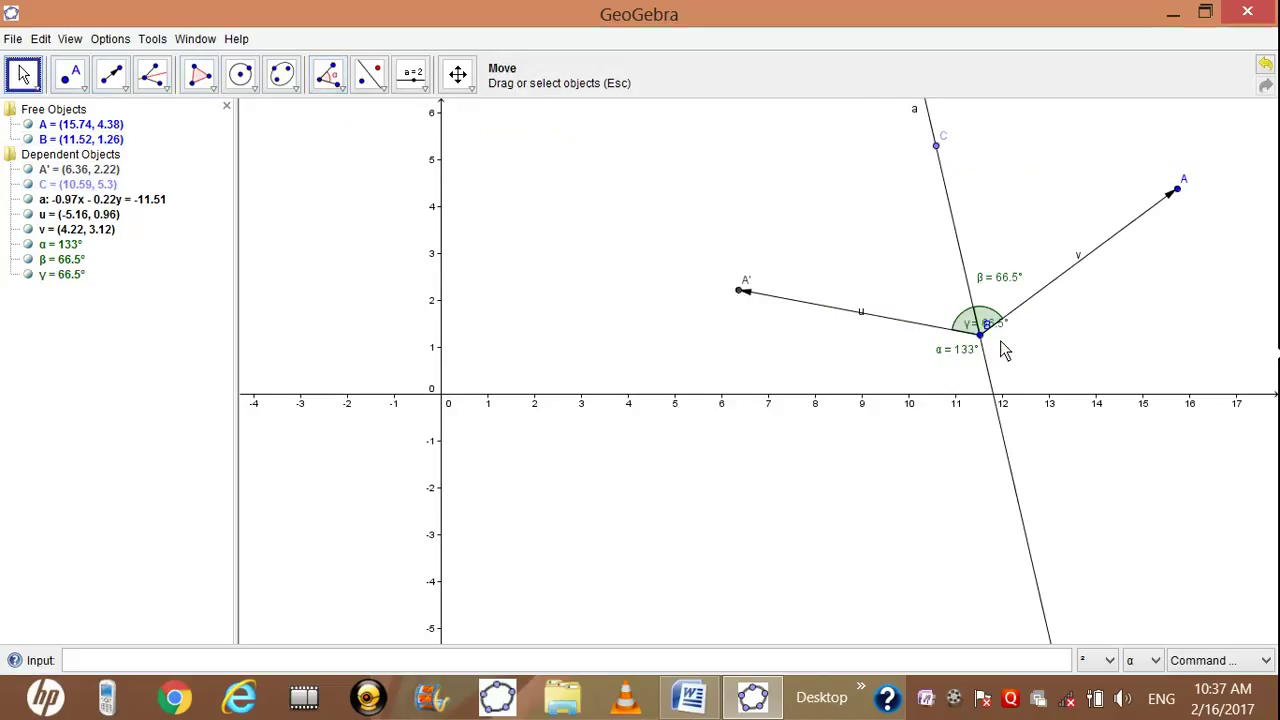
{"action": "left_click_drag", "start_coordinate": [1000, 325], "coordinate": [947, 304]}
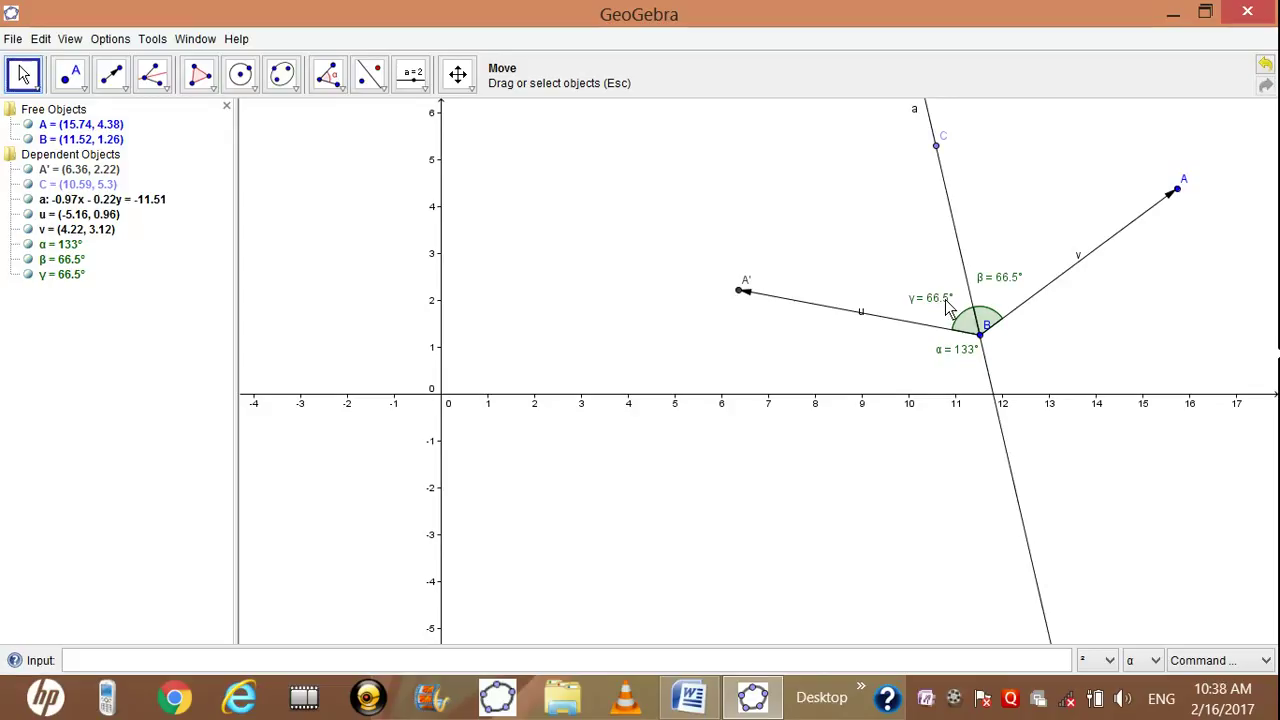